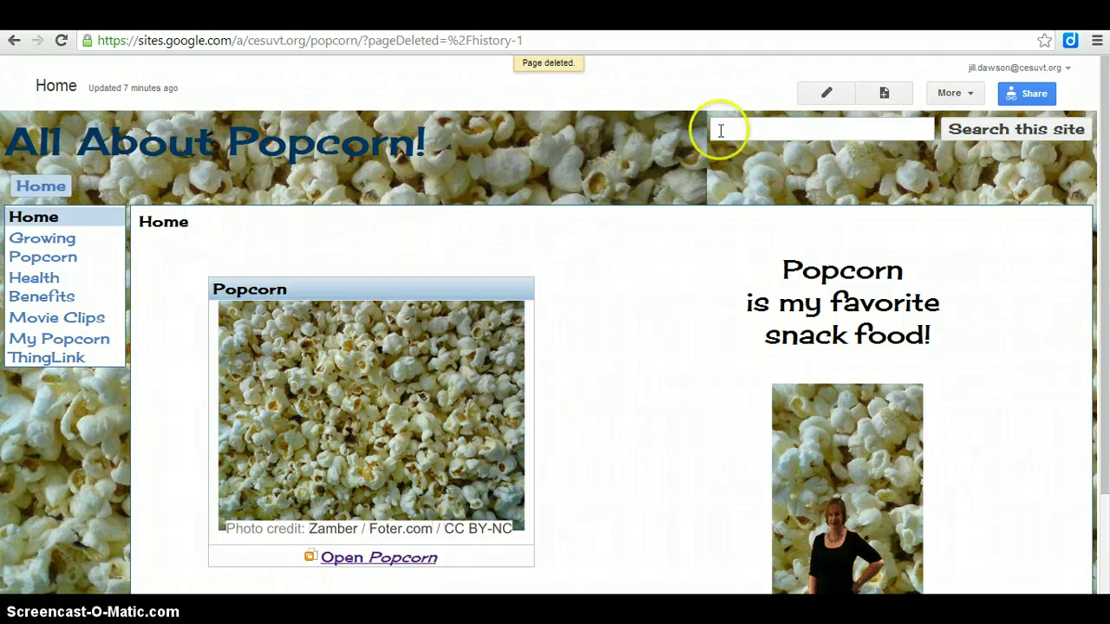
# Step: In Edit site layout, set the Sidebar to 'on the right' with Width 300
pyautogui.click(971, 94)
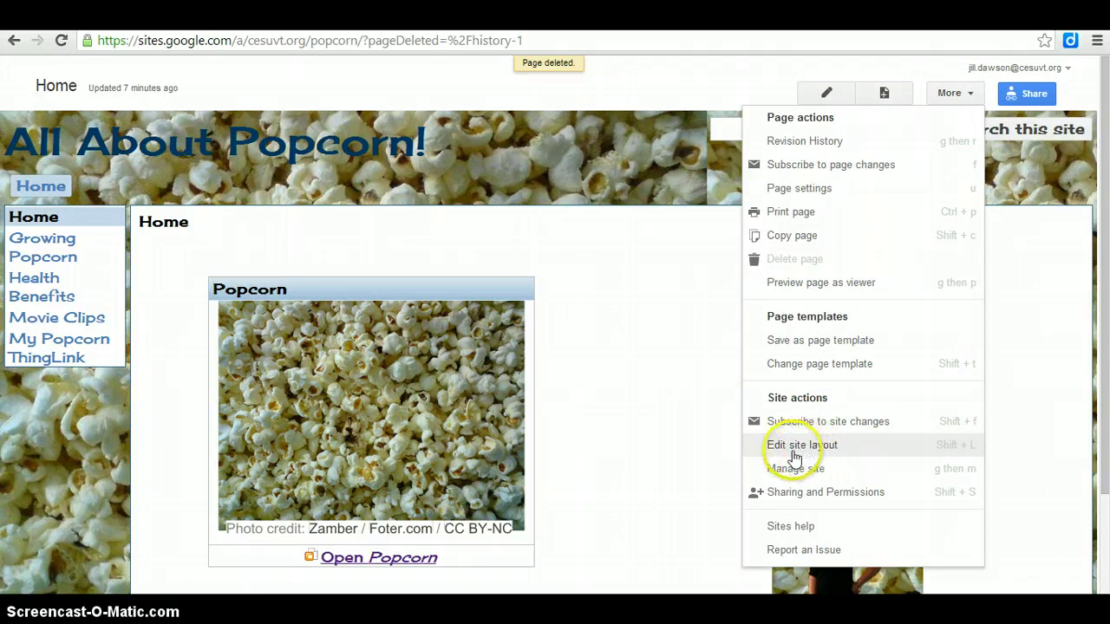
pyautogui.click(792, 455)
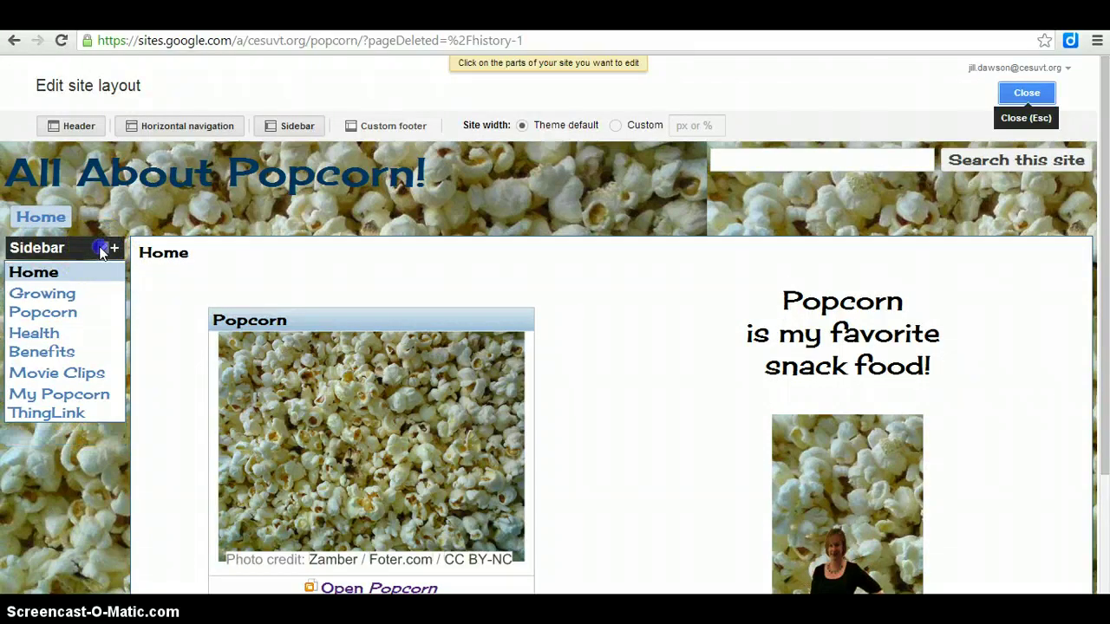
pyautogui.click(103, 248)
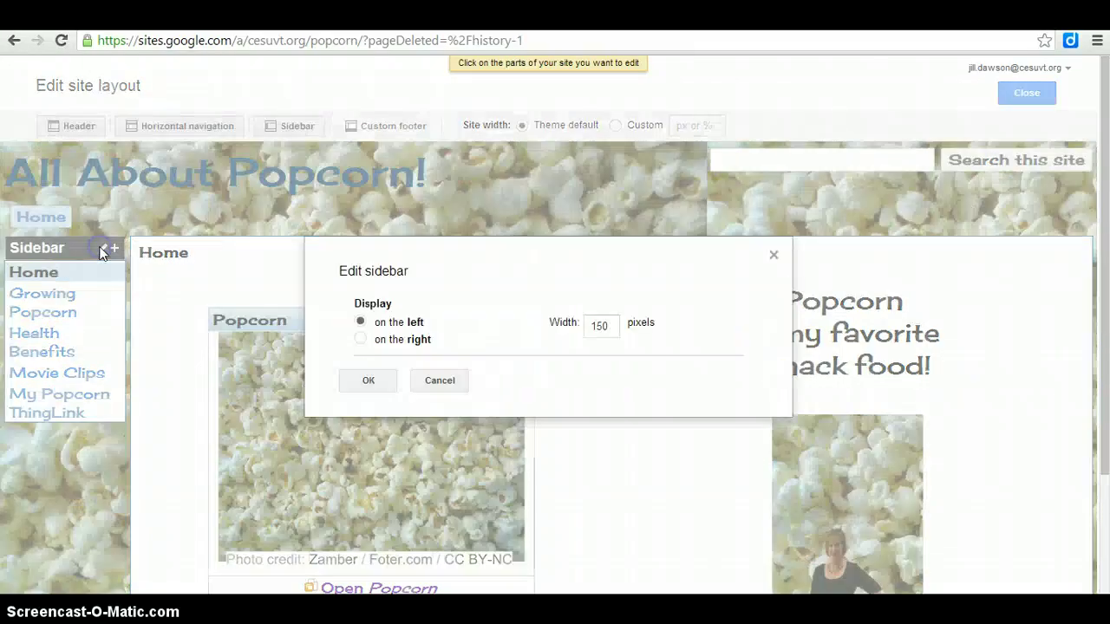
pyautogui.click(361, 341)
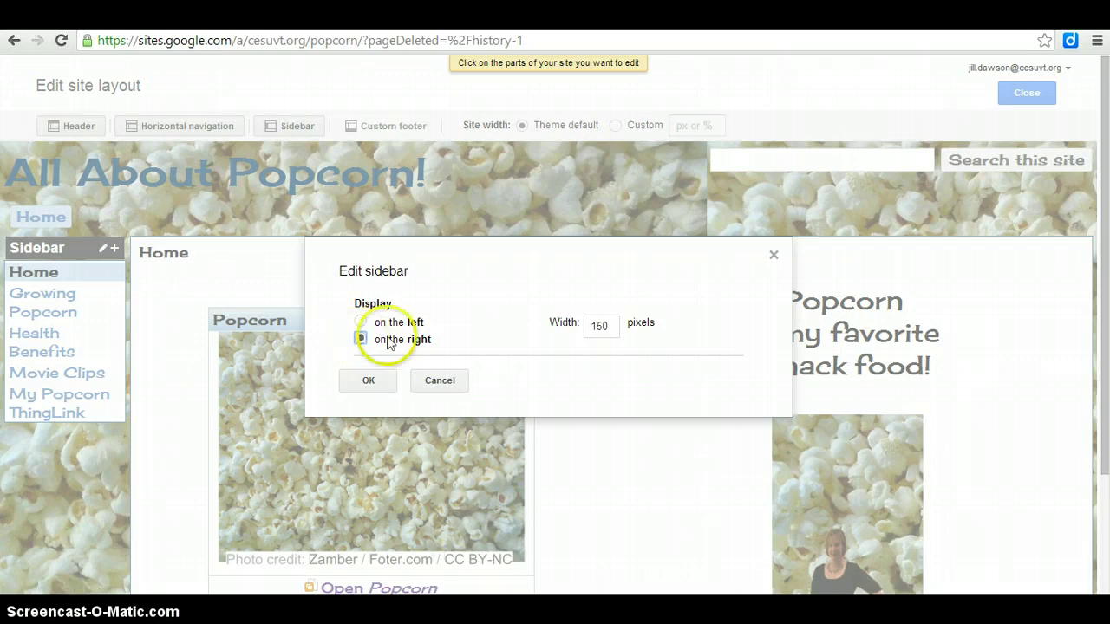
pyautogui.moveTo(609, 327); pyautogui.dragTo(579, 328)
pyautogui.write('300')
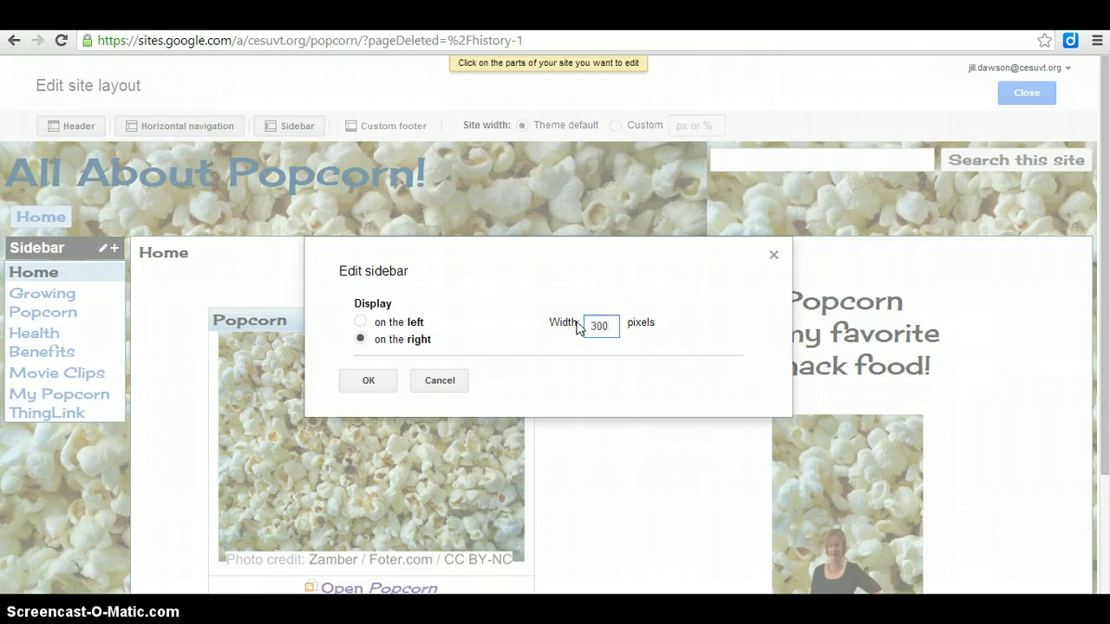
pyautogui.click(575, 328)
# Step: Confirm the sidebar layout and open Configure navigation for the sidebar Navigation gadget
pyautogui.click(370, 384)
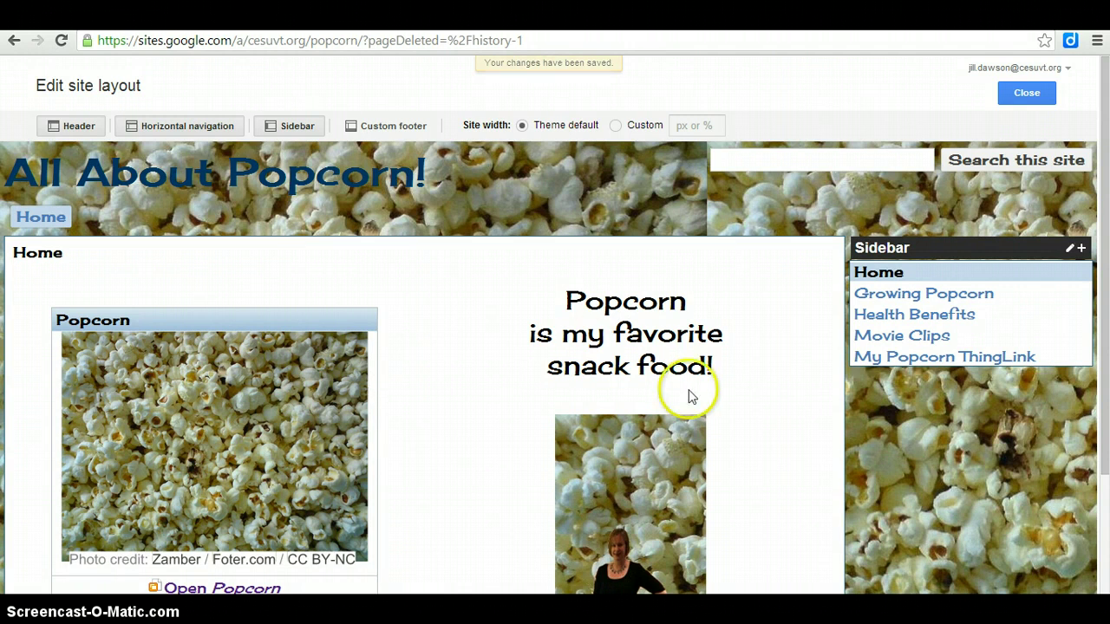
pyautogui.moveTo(958, 275)
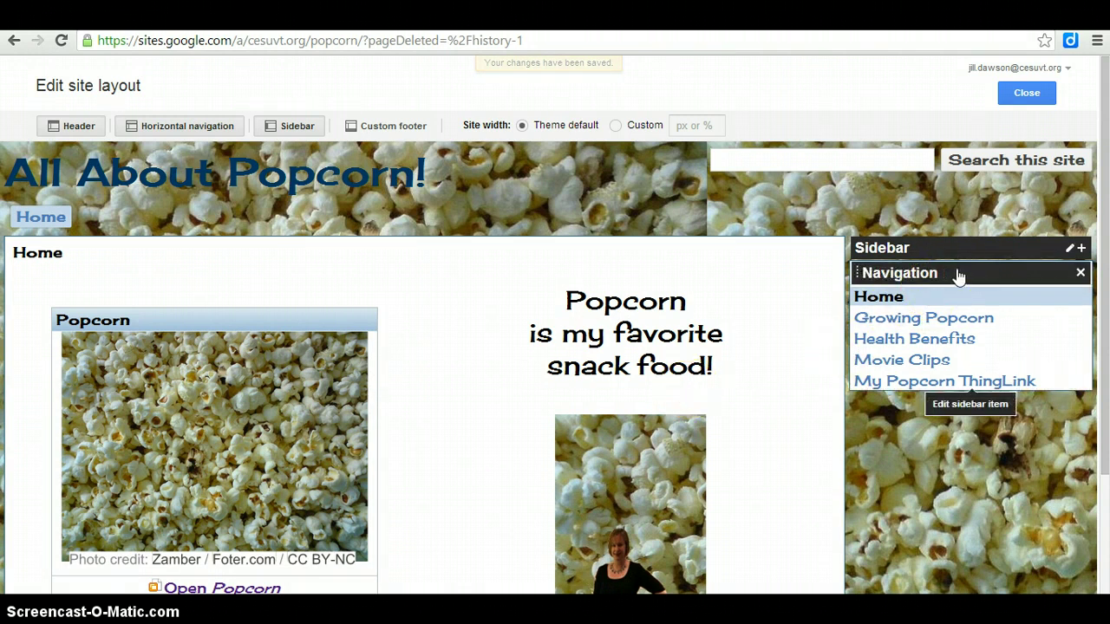
pyautogui.moveTo(959, 276); pyautogui.dragTo(954, 282)
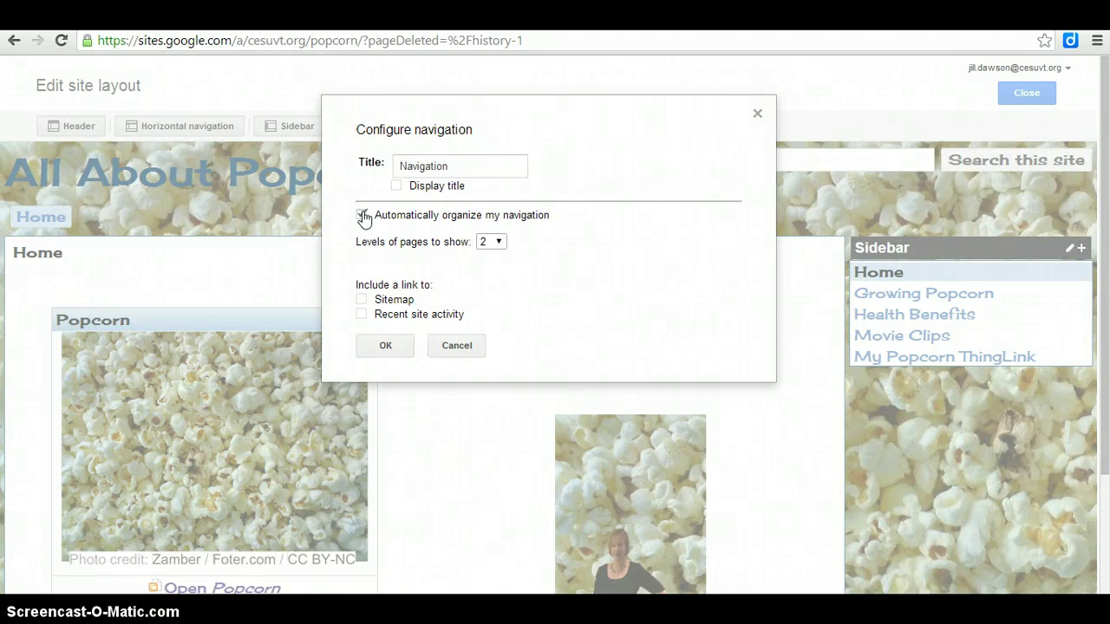
# Step: Turn off automatic organization and delete My Popcorn ThingLink, Movie Clips and Health Benefits, keeping Home
pyautogui.click(362, 215)
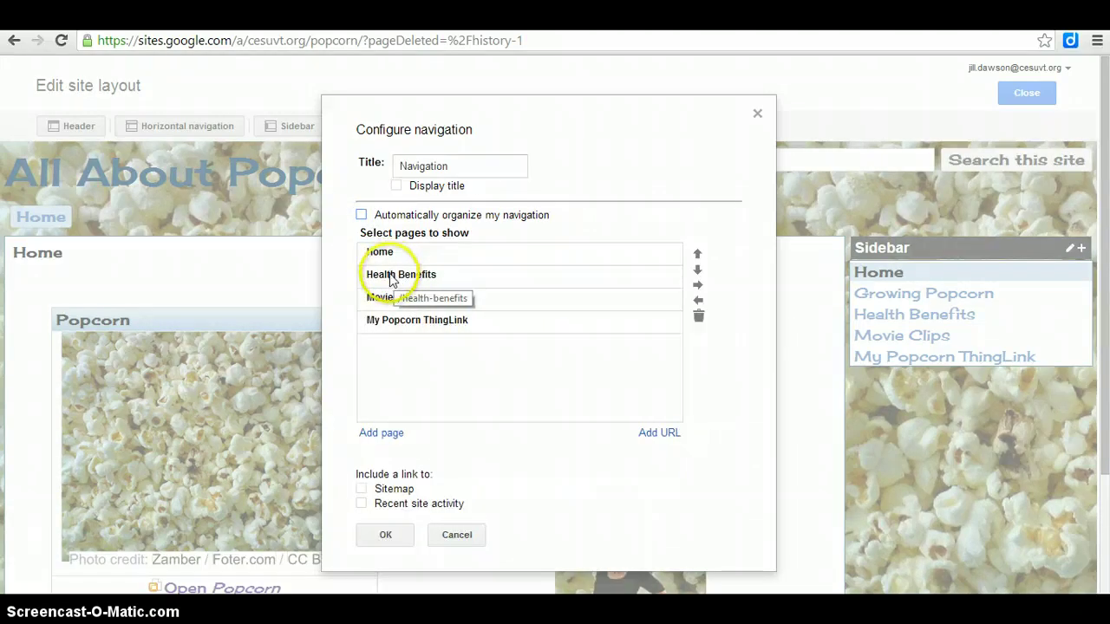
pyautogui.click(390, 320)
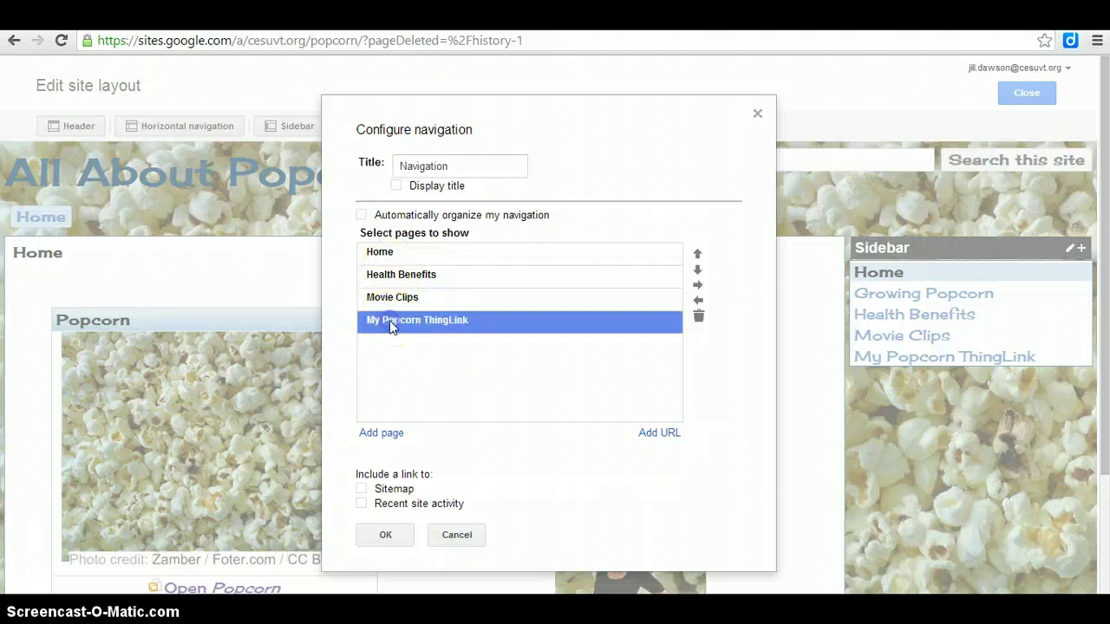
pyautogui.click(698, 316)
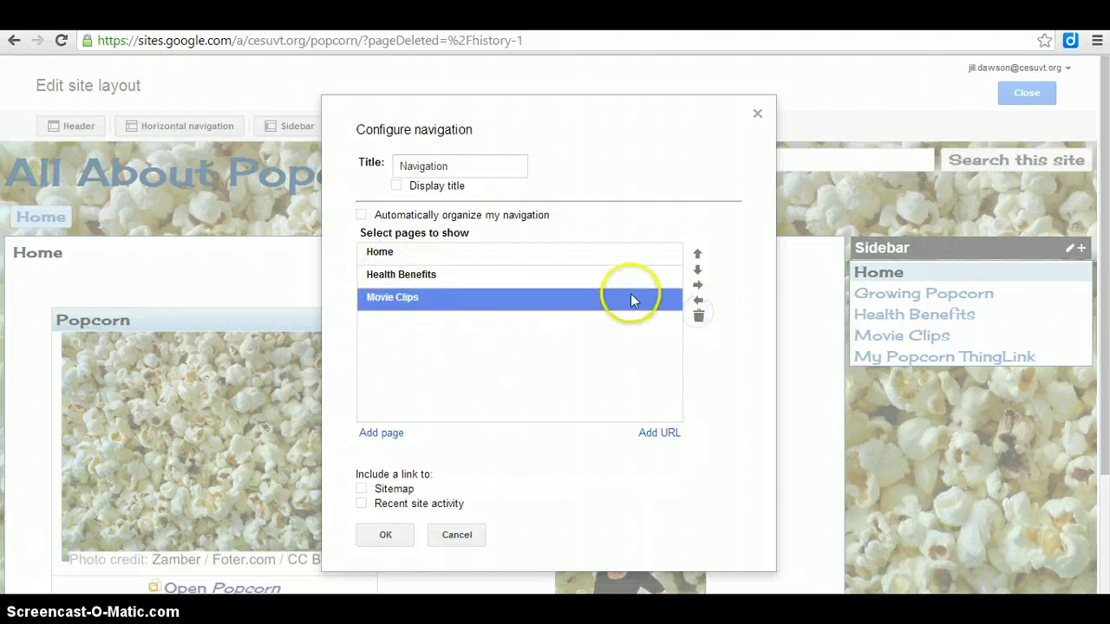
pyautogui.click(698, 317)
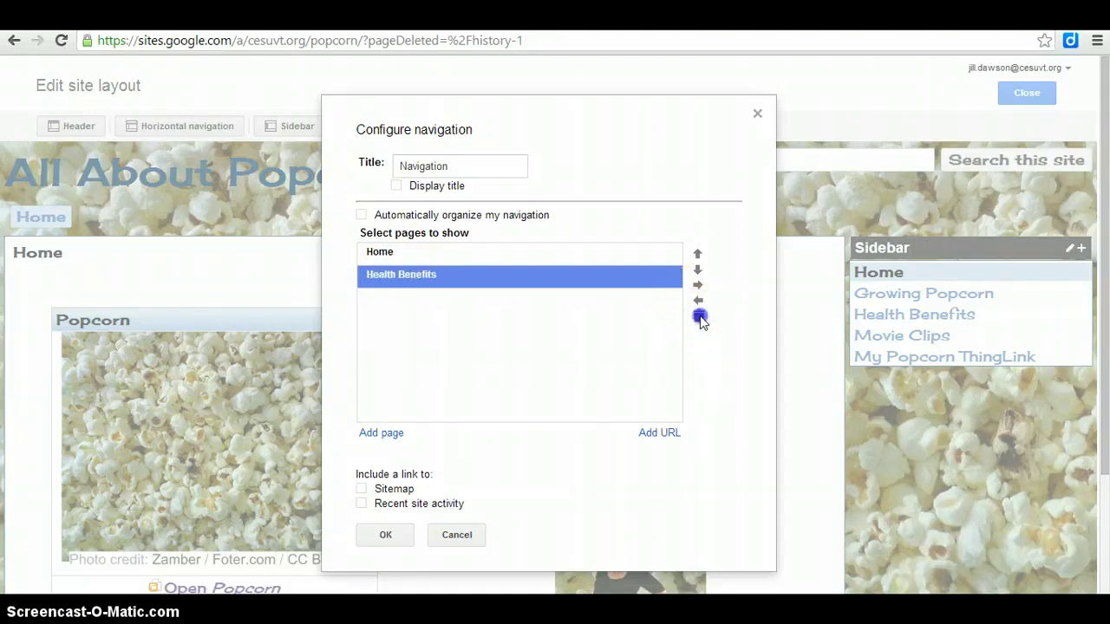
pyautogui.click(699, 316)
pyautogui.click(437, 381)
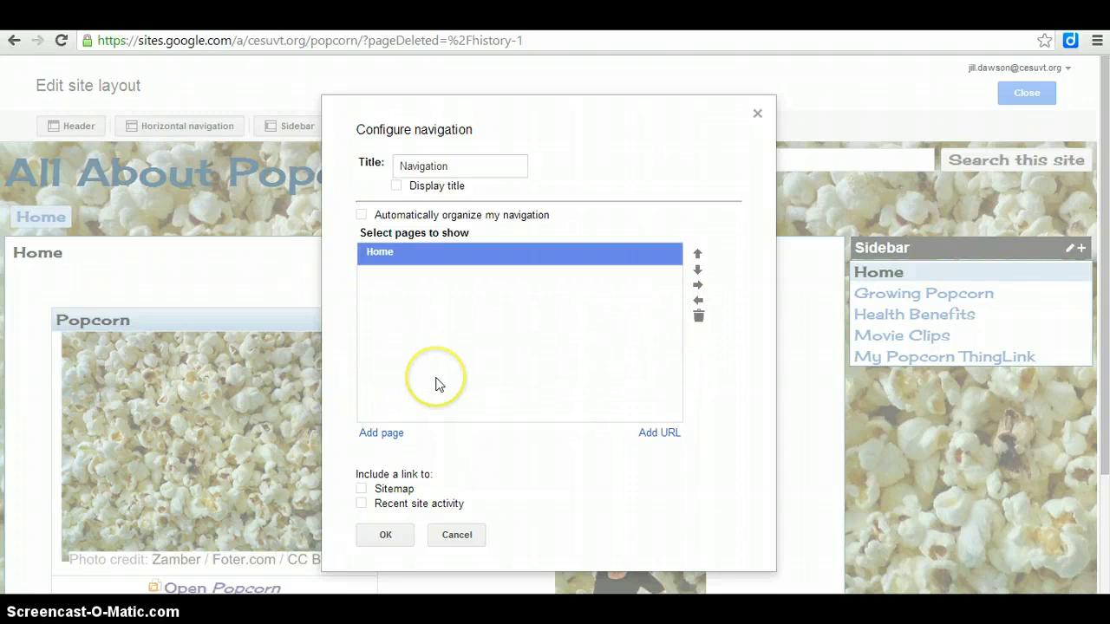
pyautogui.click(382, 433)
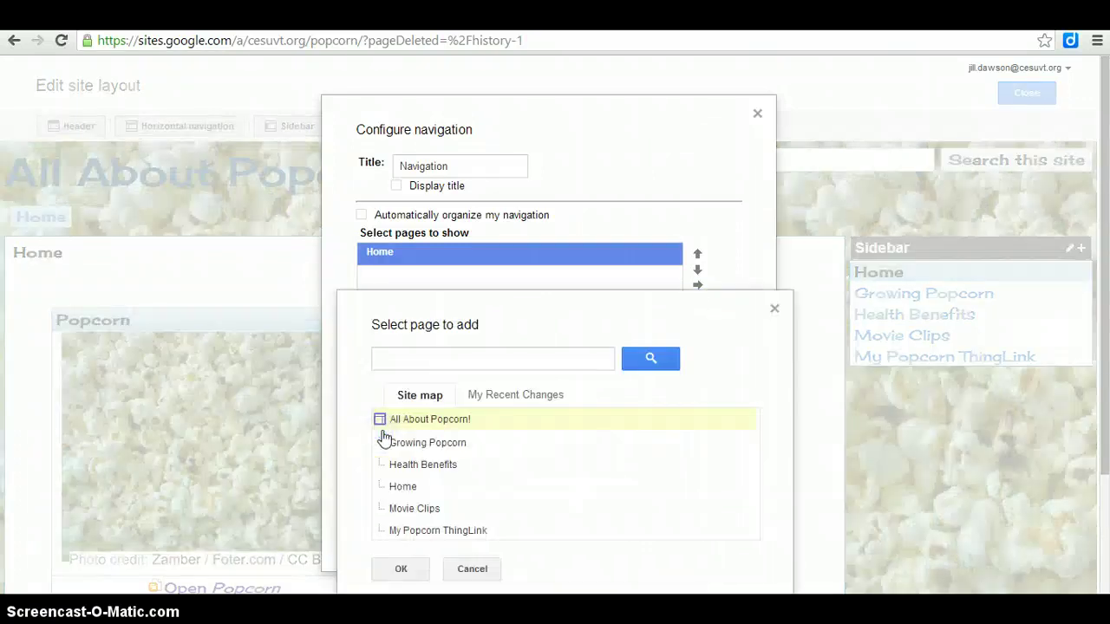
# Step: Add Movie Clips, Growing Popcorn and Health Benefits after Home, then save the navigation
pyautogui.click(400, 508)
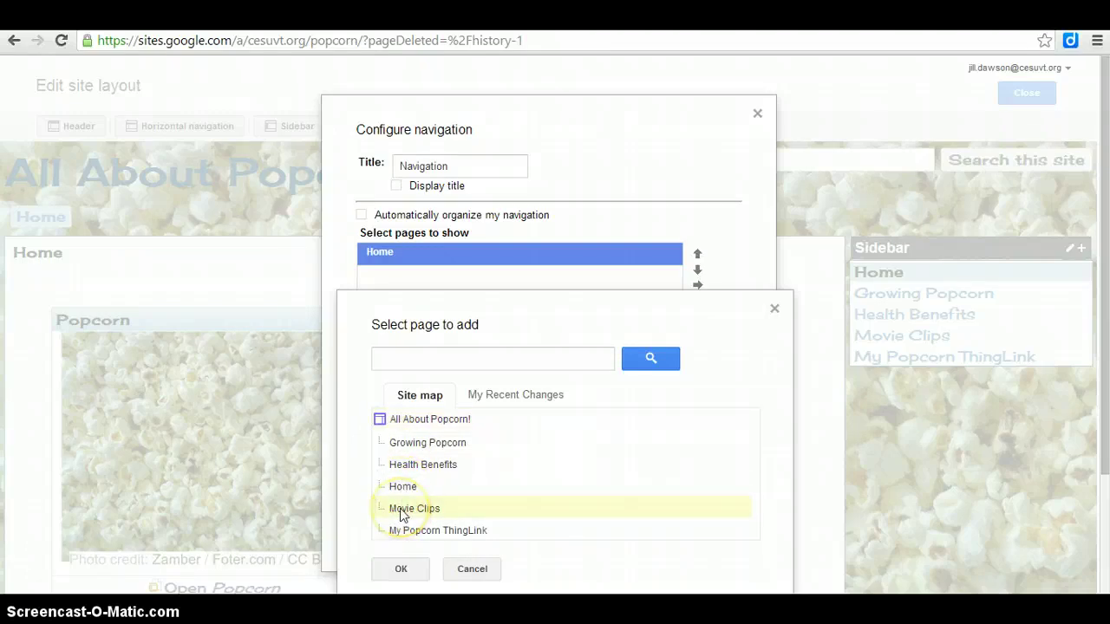
pyautogui.moveTo(400, 508); pyautogui.dragTo(410, 510)
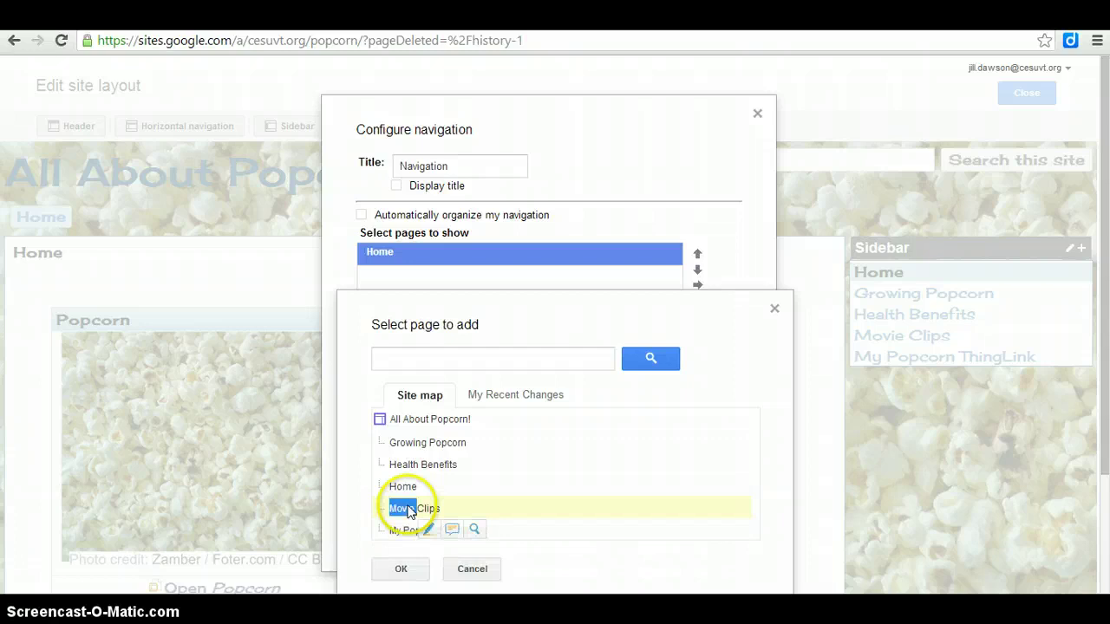
pyautogui.click(398, 569)
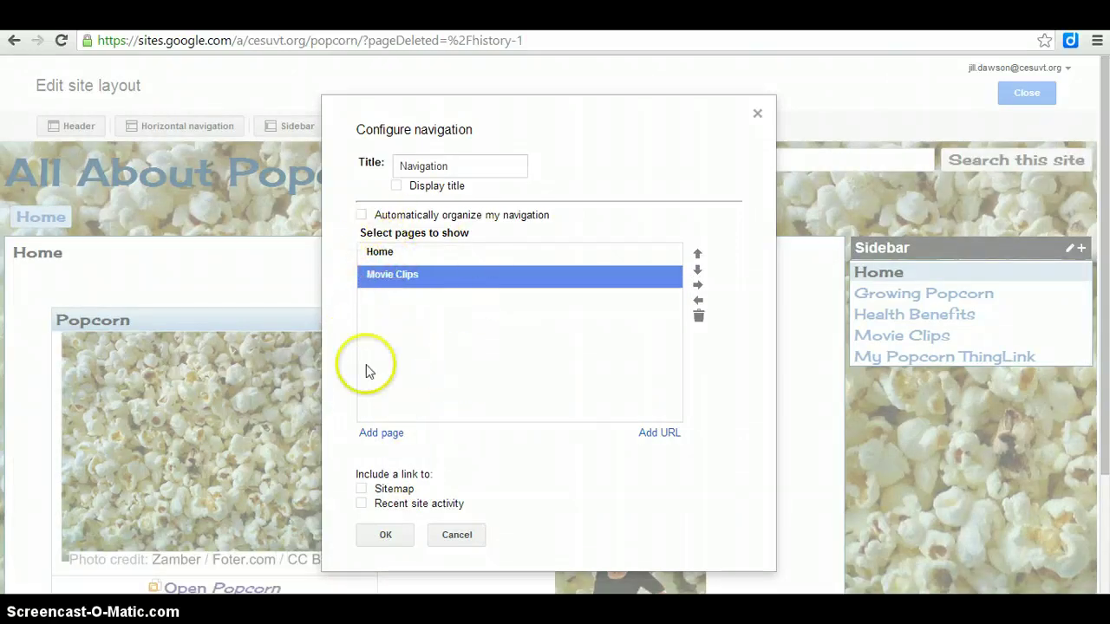
pyautogui.click(375, 434)
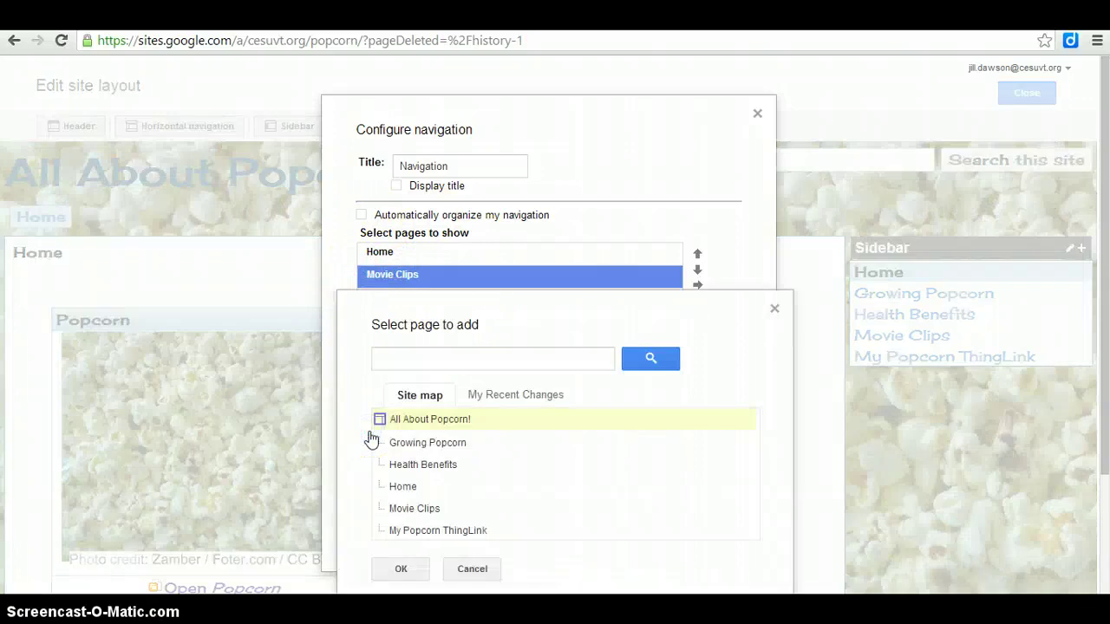
pyautogui.click(420, 444)
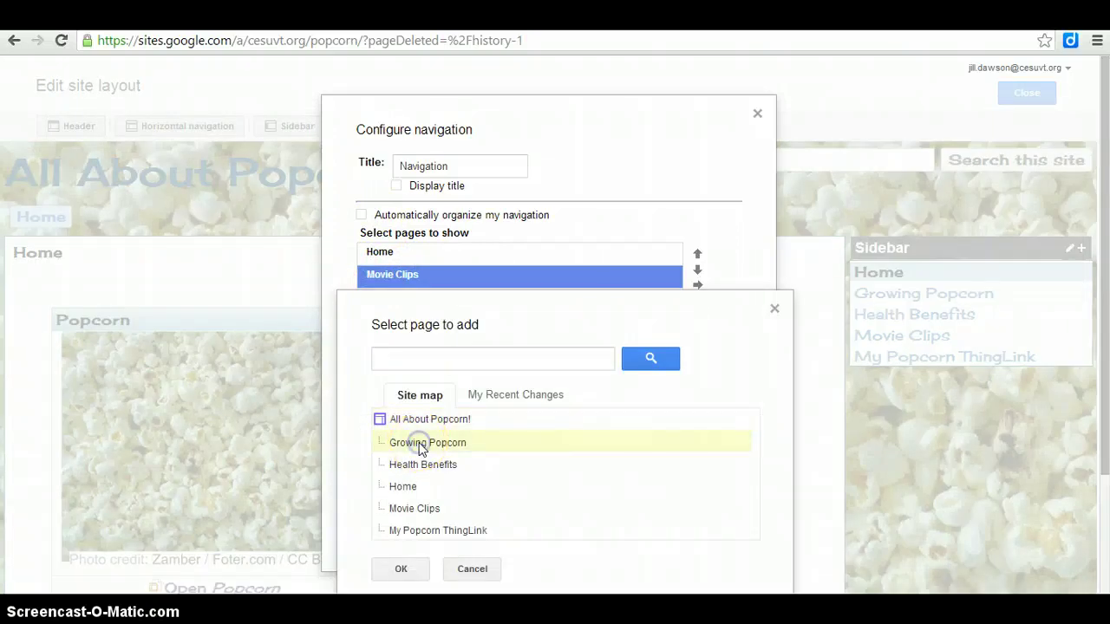
pyautogui.click(398, 571)
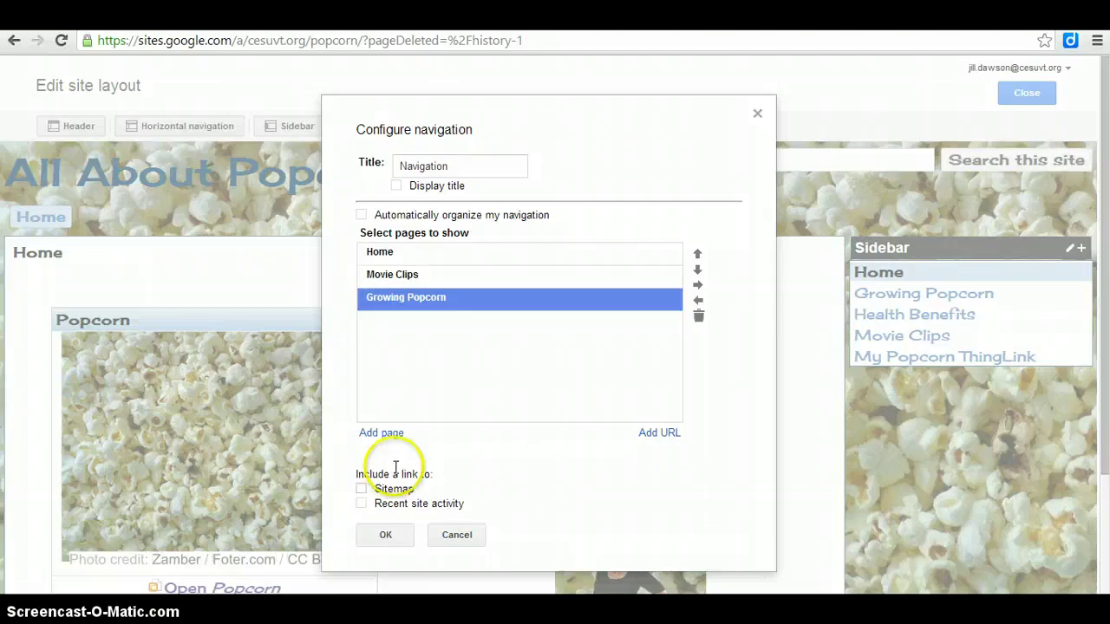
pyautogui.click(381, 433)
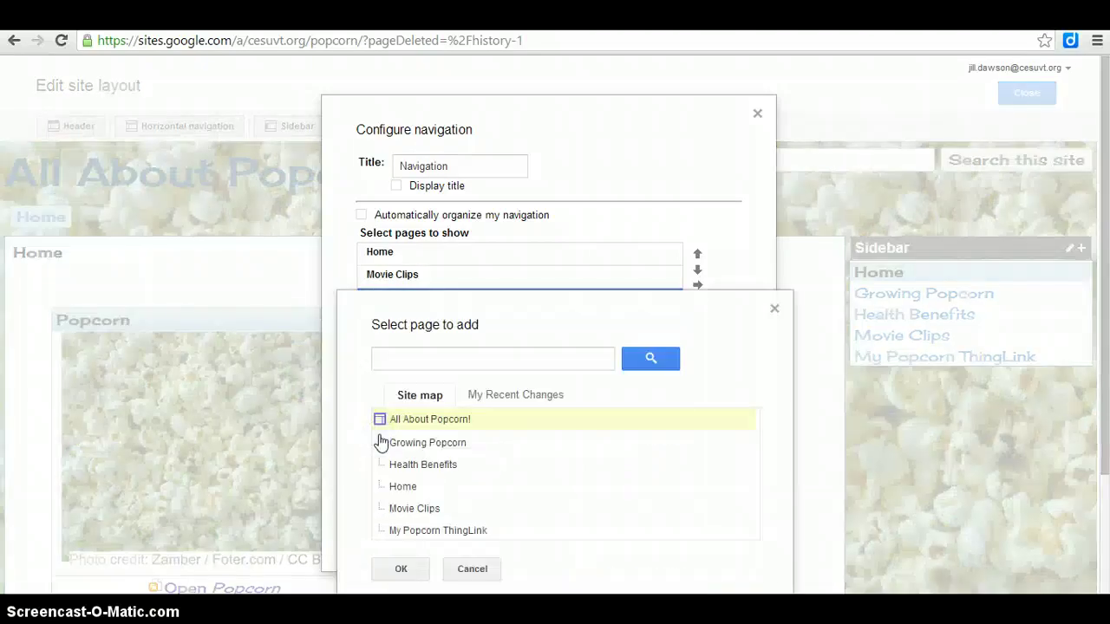
pyautogui.doubleClick(399, 467)
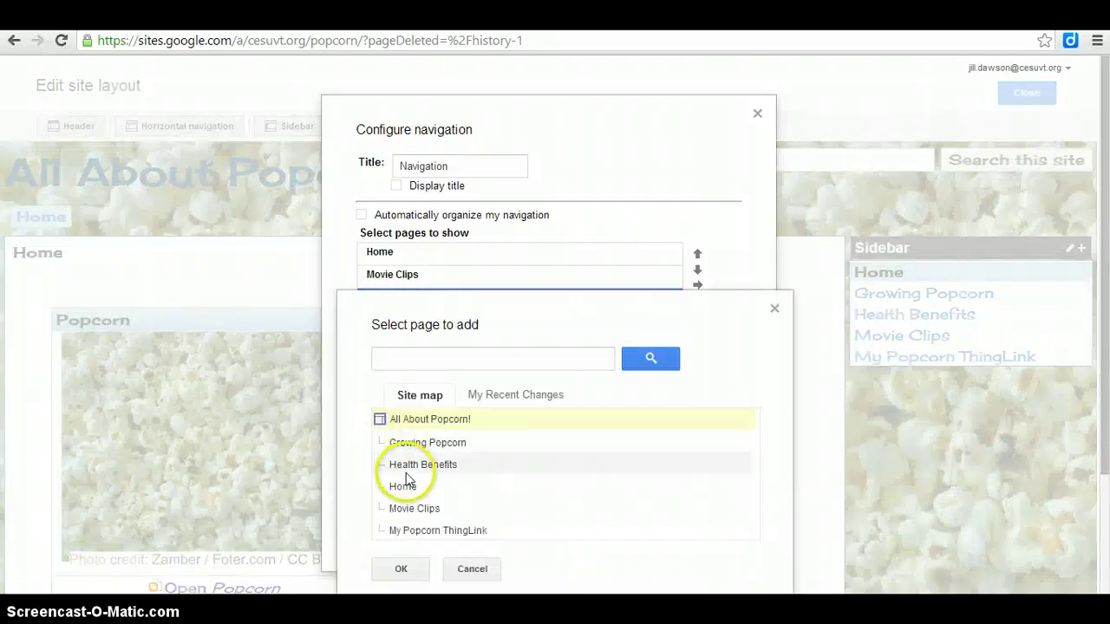
pyautogui.click(401, 565)
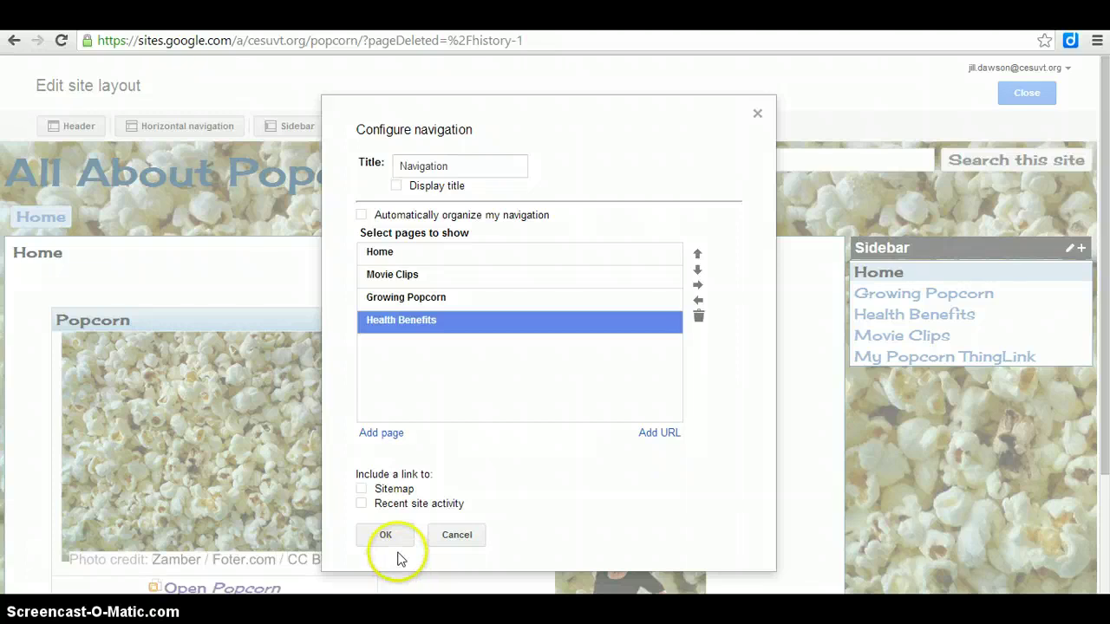
pyautogui.click(389, 534)
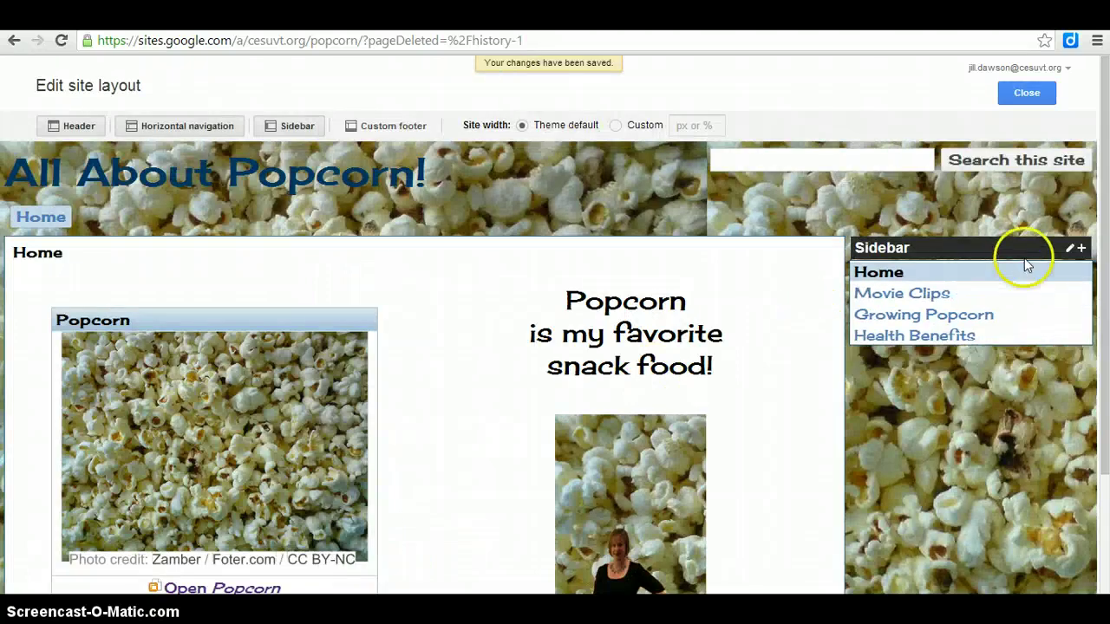
# Step: Add My Popcorn ThingLink to the sidebar navigation as the fifth entry, after Health Benefits
pyautogui.click(987, 278)
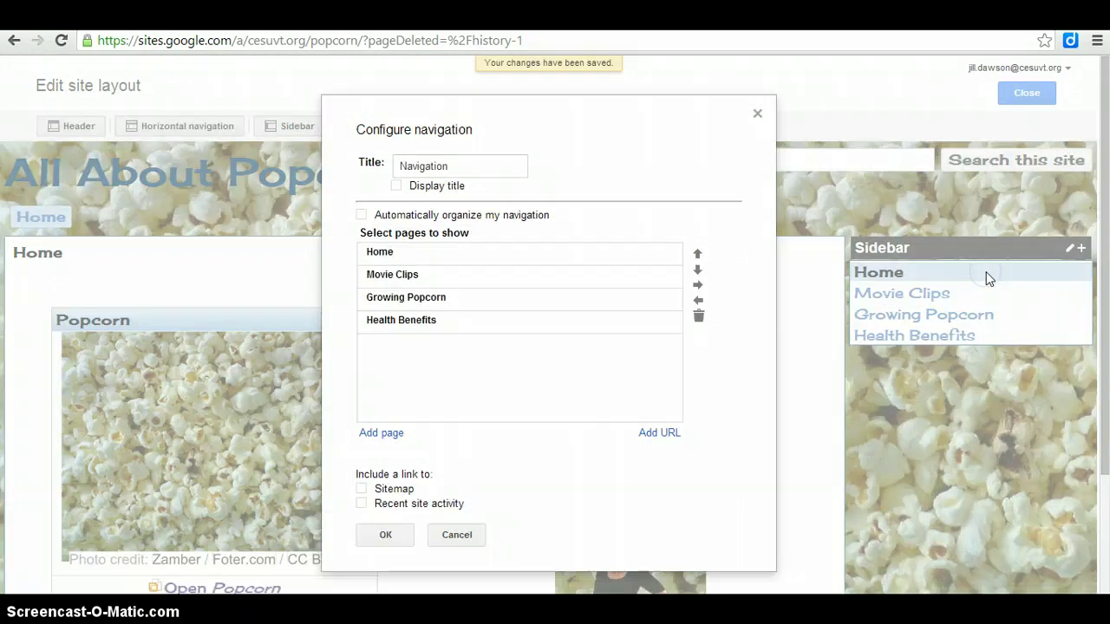
pyautogui.click(382, 433)
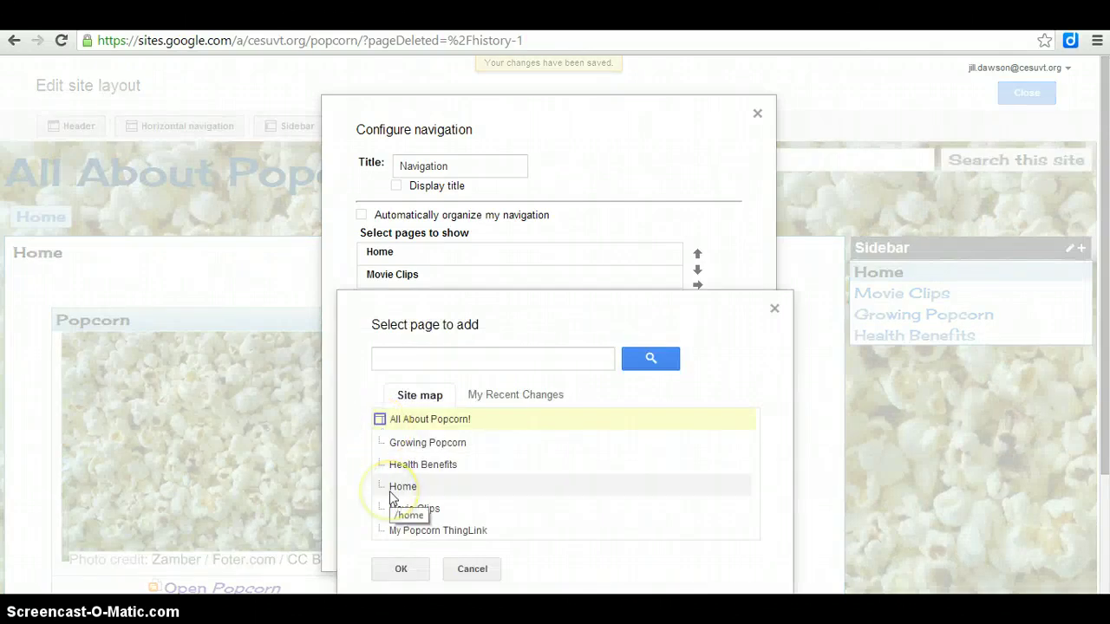
pyautogui.doubleClick(417, 530)
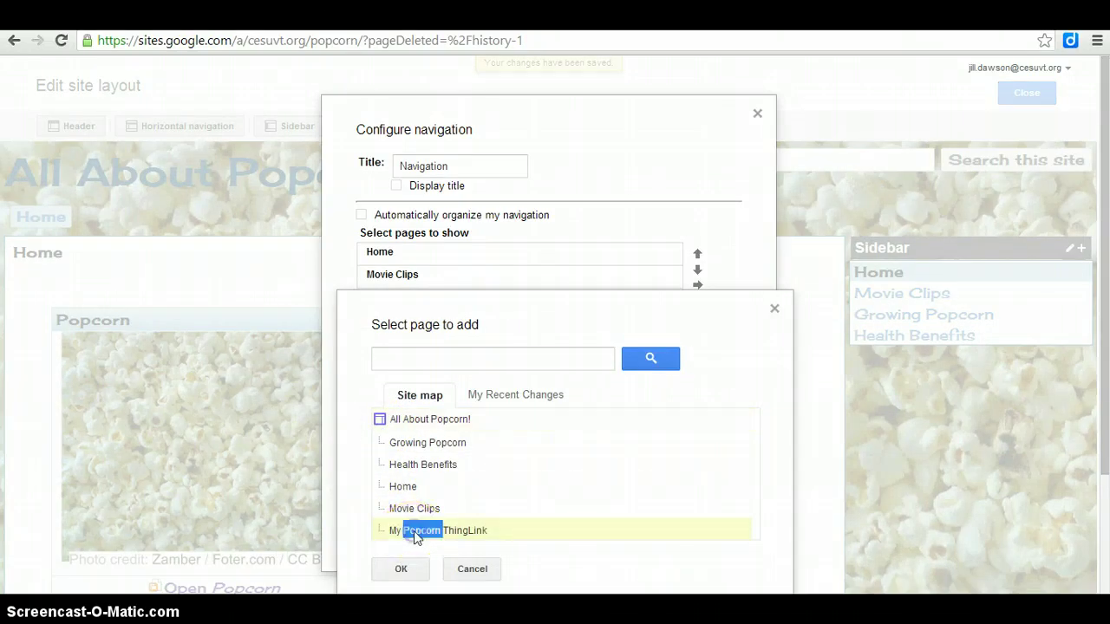
pyautogui.click(401, 569)
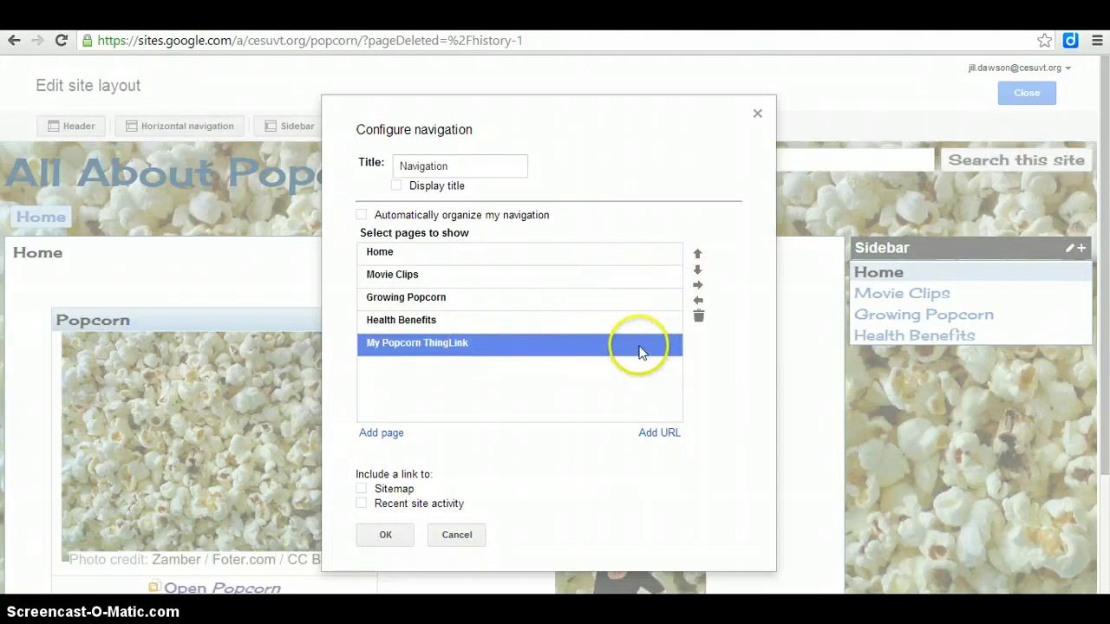
# Step: Move My Popcorn ThingLink up twice, indent it under Movie Clips, and save
pyautogui.click(698, 255)
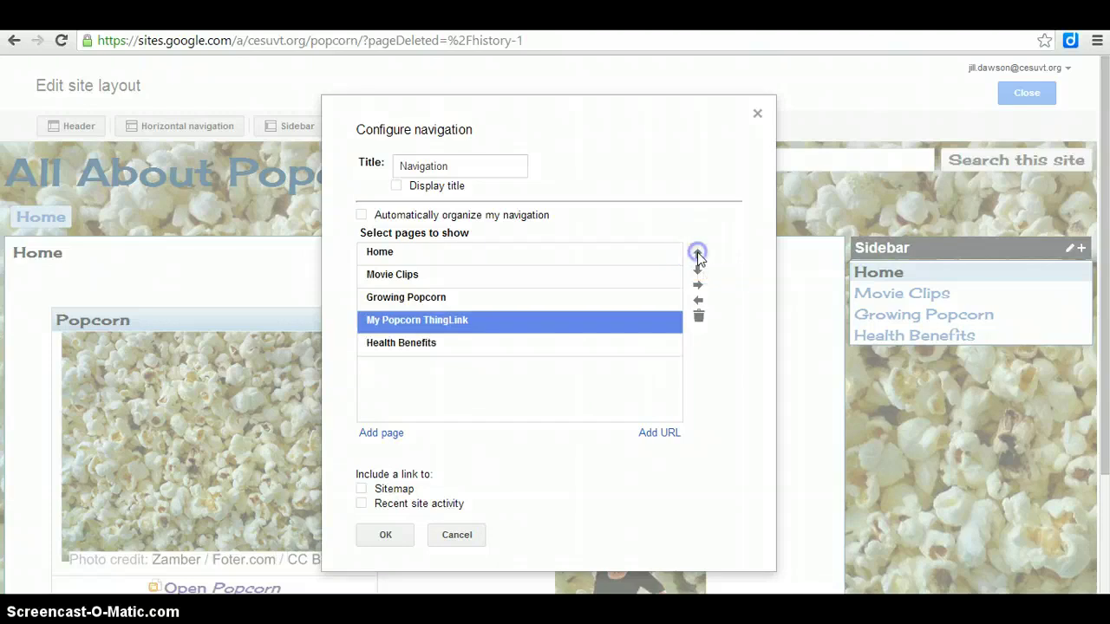
pyautogui.click(698, 255)
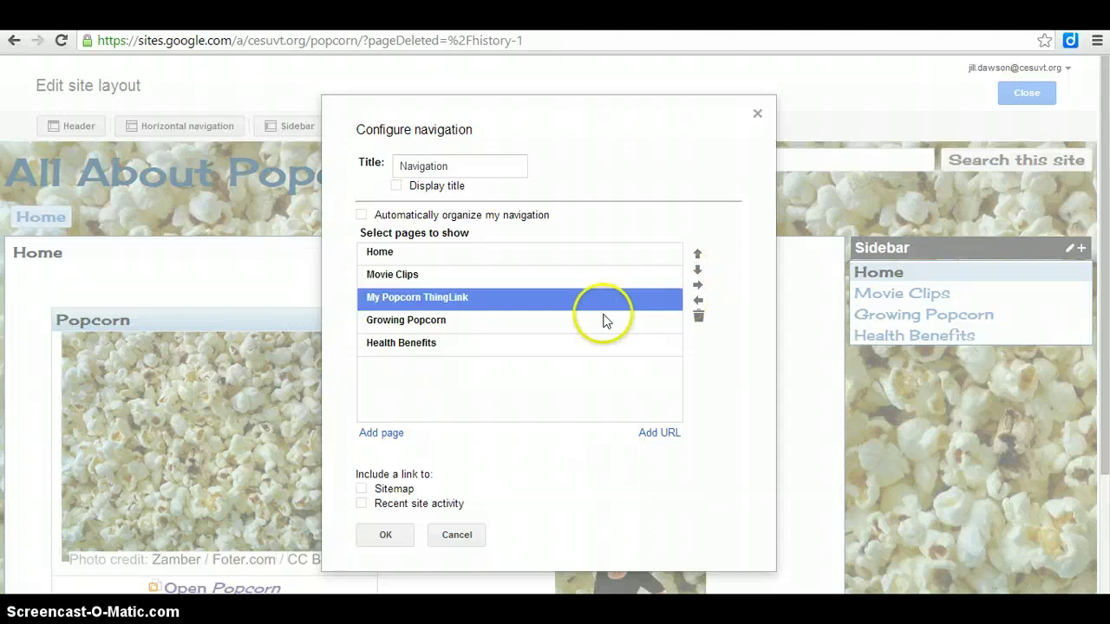
pyautogui.moveTo(699, 295); pyautogui.dragTo(531, 306)
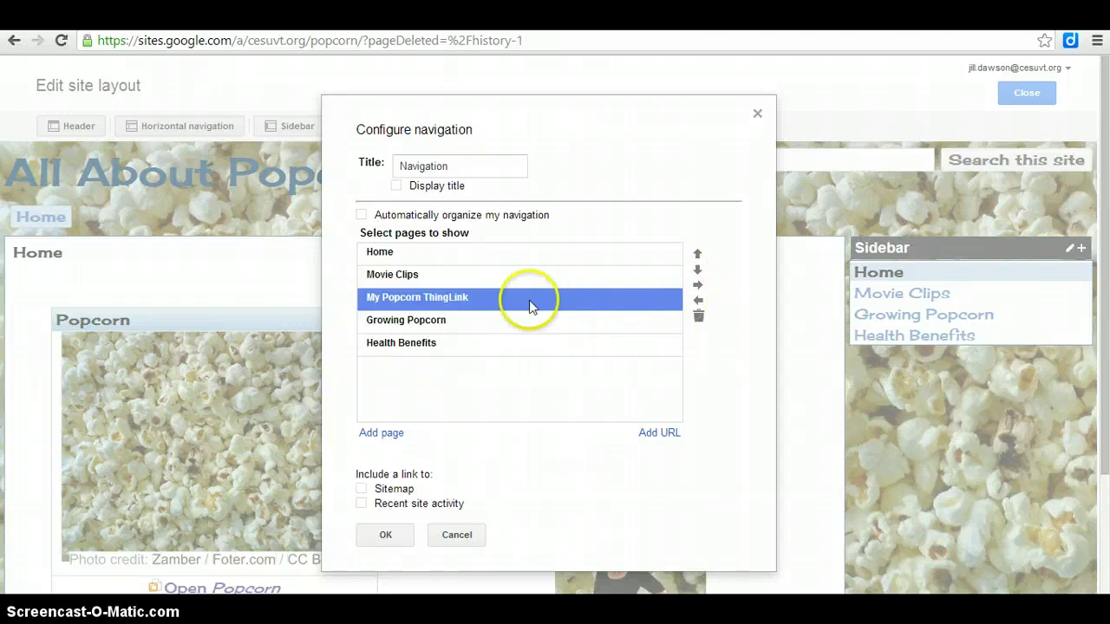
pyautogui.click(699, 287)
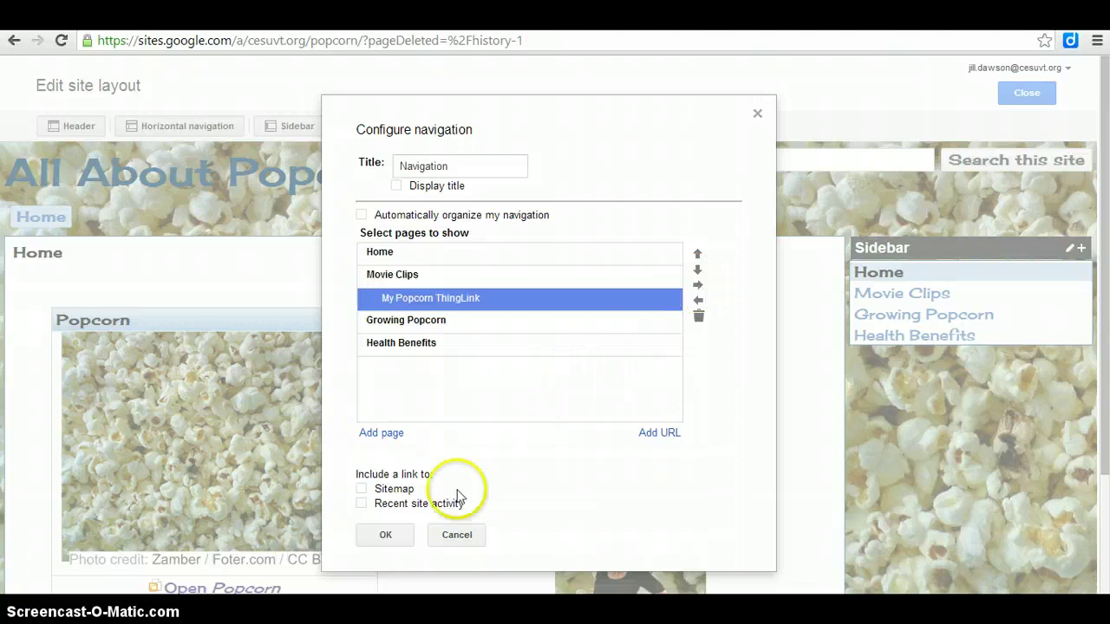
pyautogui.click(368, 538)
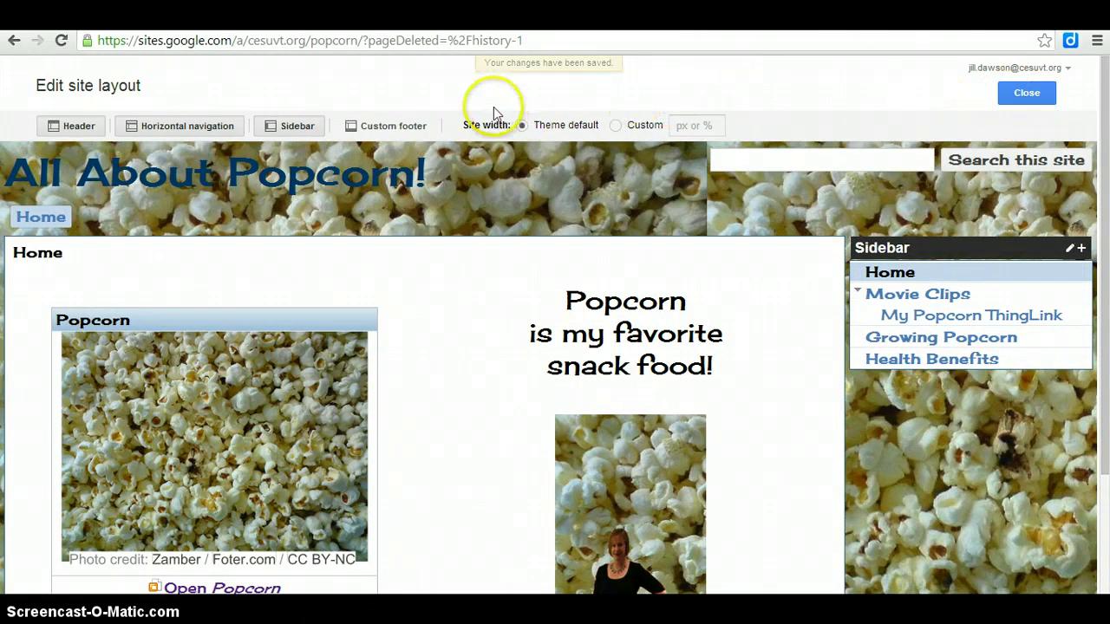
pyautogui.click(1008, 94)
pyautogui.click(973, 93)
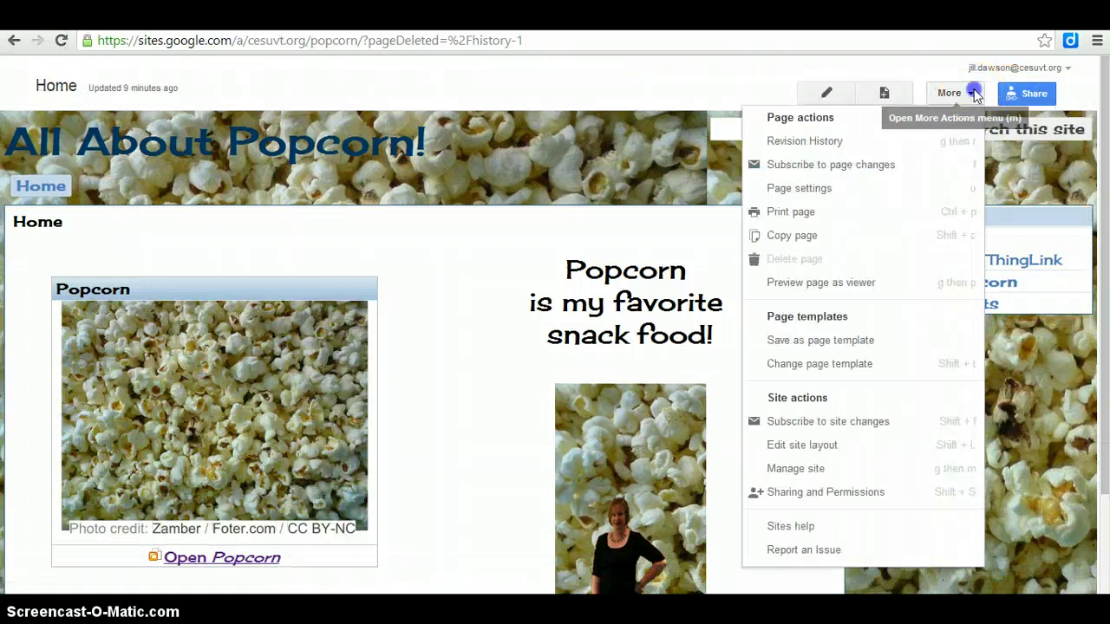
pyautogui.click(822, 451)
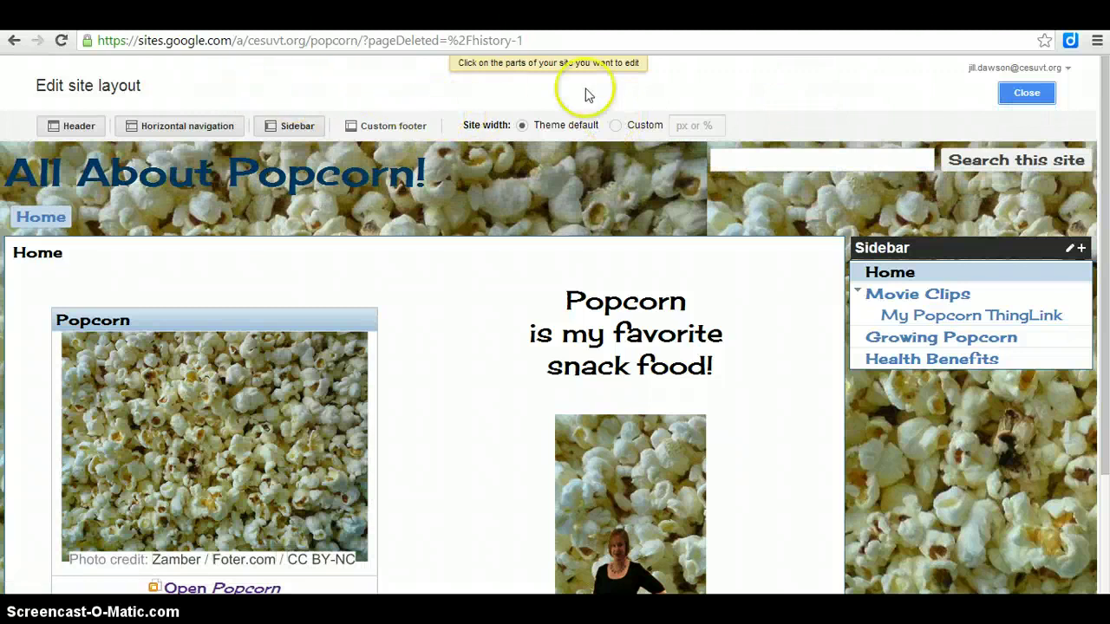
pyautogui.click(295, 126)
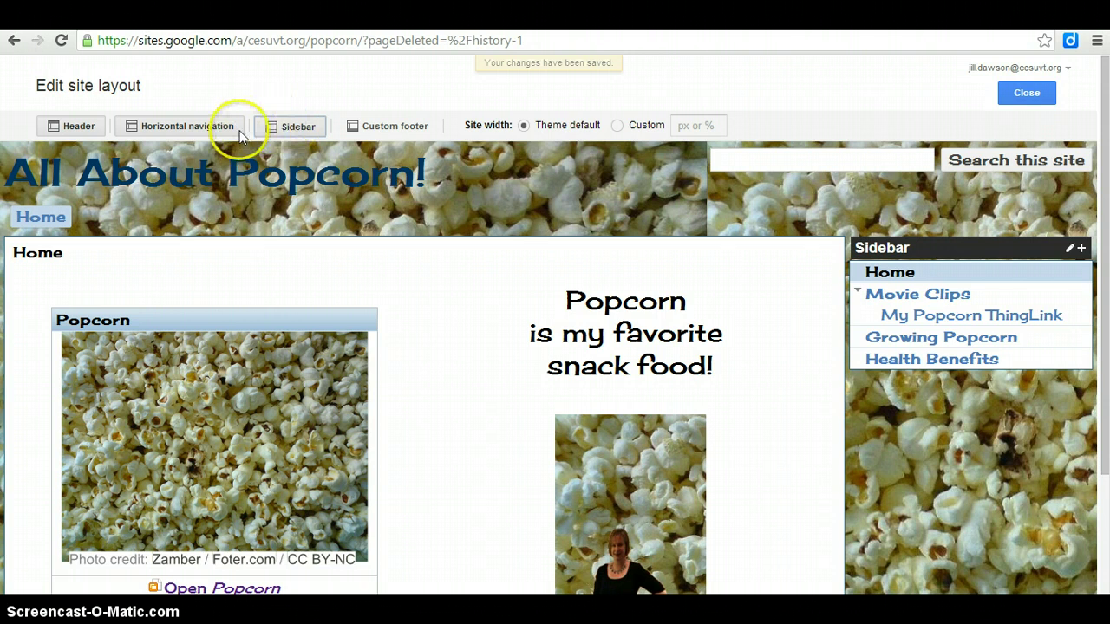
# Step: Enable Horizontal navigation so a navigation bar appears under the All About Popcorn! header
pyautogui.click(196, 125)
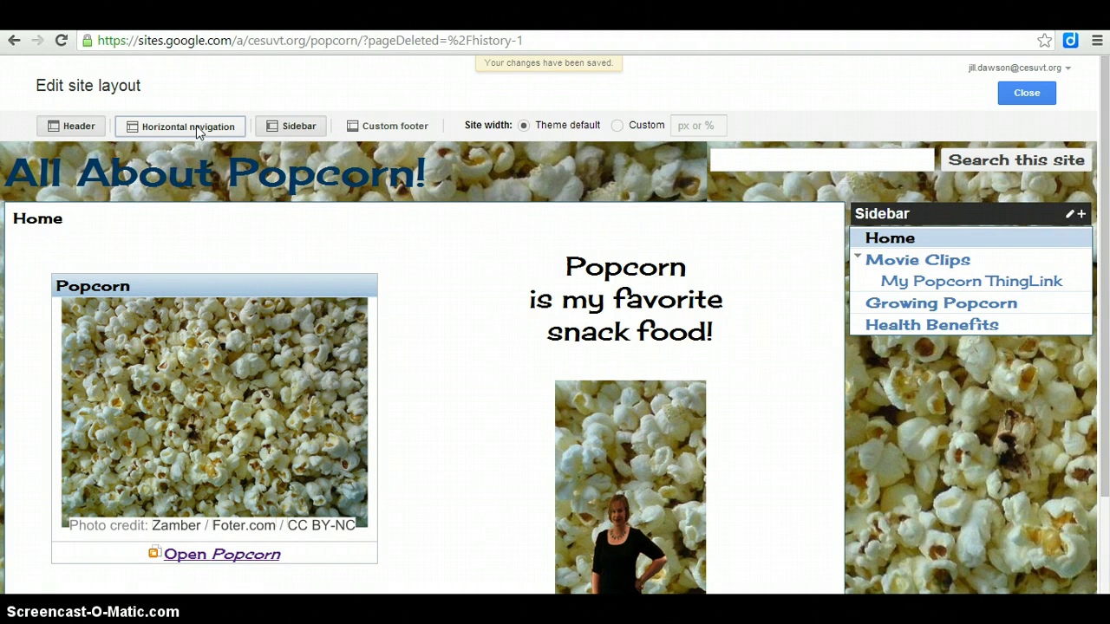
pyautogui.click(198, 130)
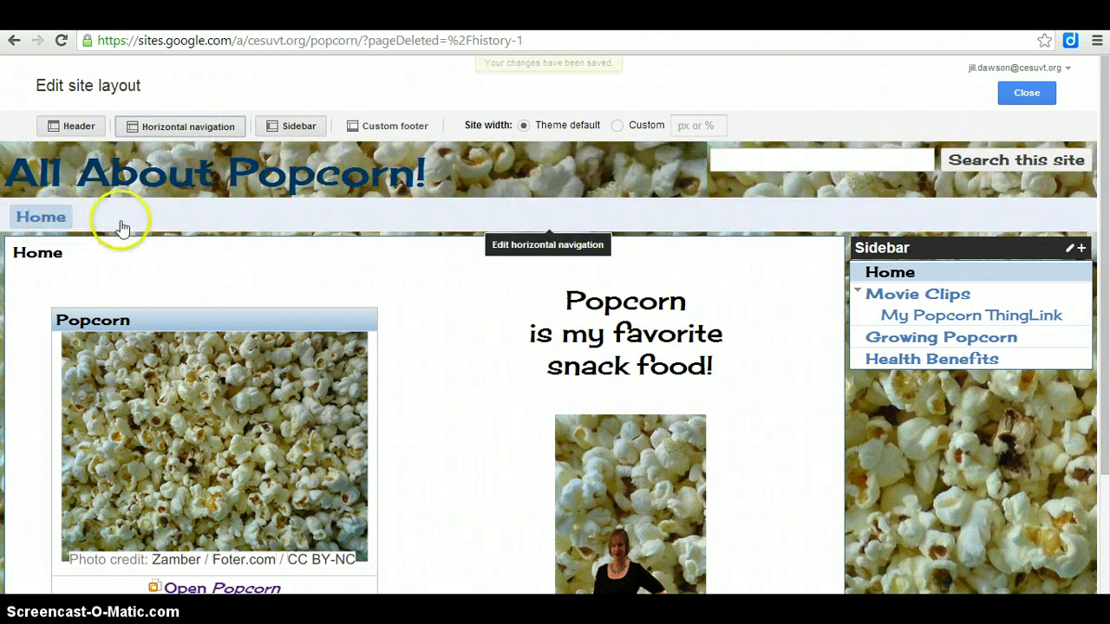
# Step: Add Health Benefits beside Home in the horizontal bar and set its style to Tabs
pyautogui.click(523, 226)
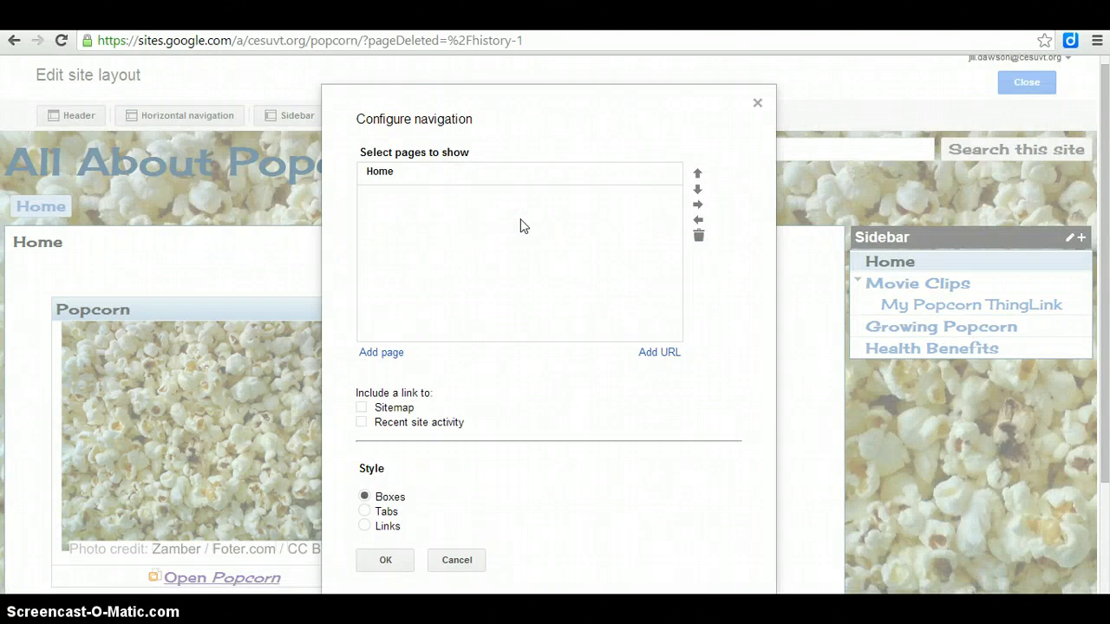
pyautogui.click(370, 356)
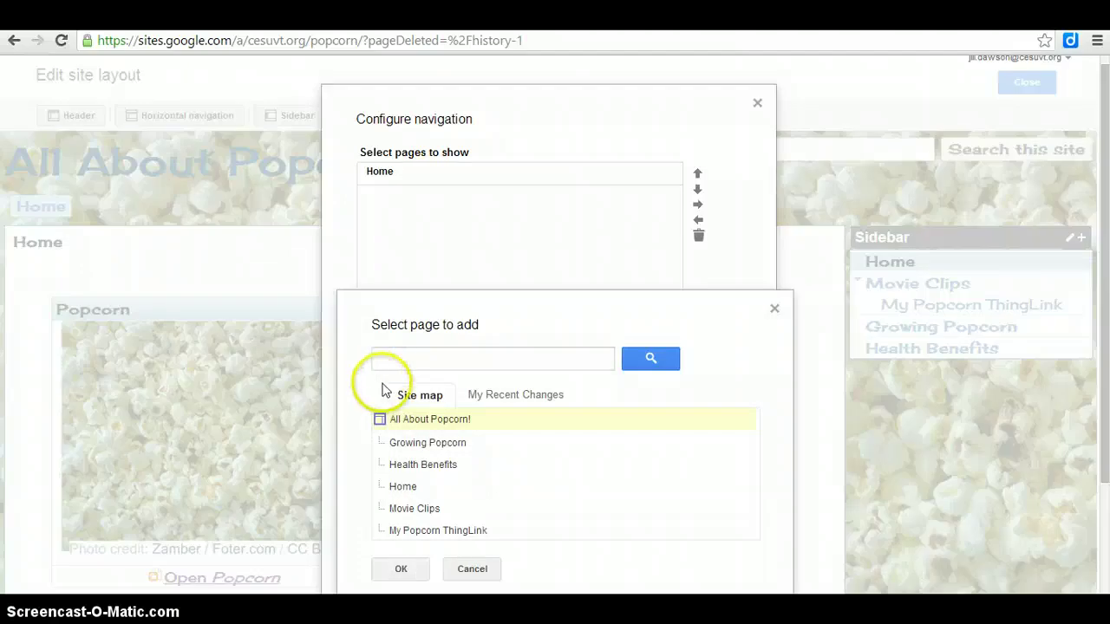
pyautogui.click(401, 469)
pyautogui.doubleClick(401, 466)
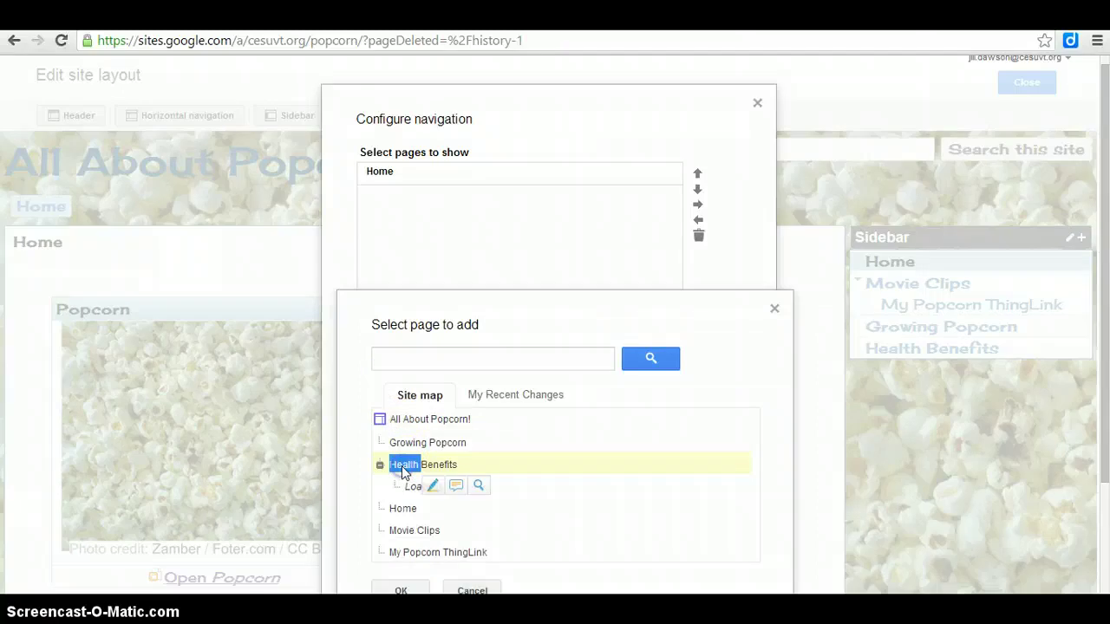
pyautogui.click(392, 574)
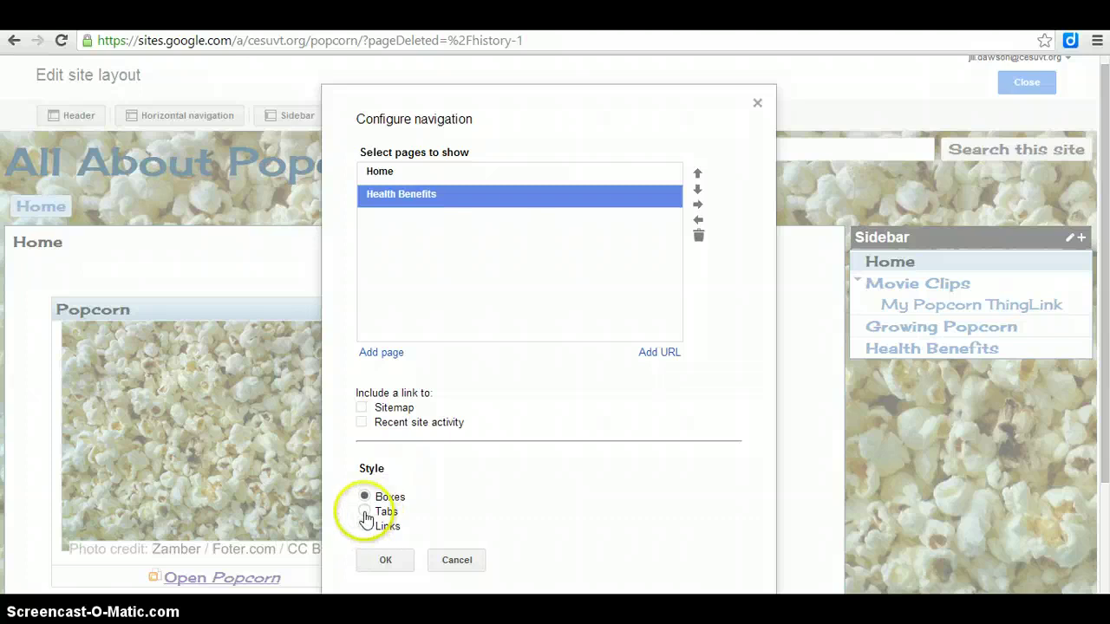
pyautogui.click(364, 513)
pyautogui.click(385, 560)
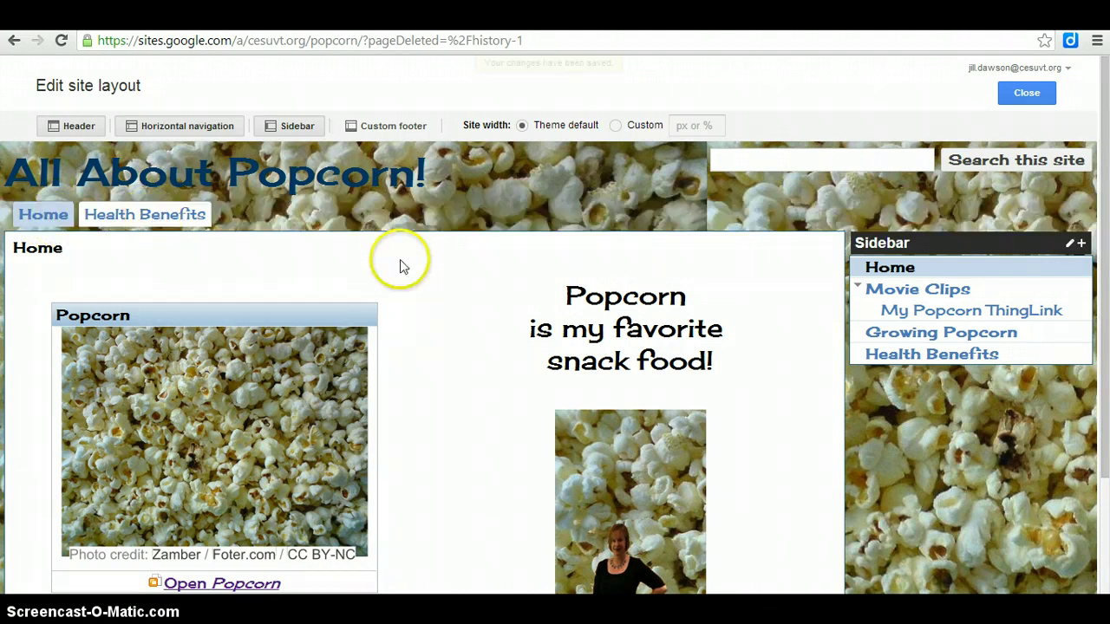
# Step: Delete Growing Popcorn from the sidebar navigation and save the links
pyautogui.click(1026, 93)
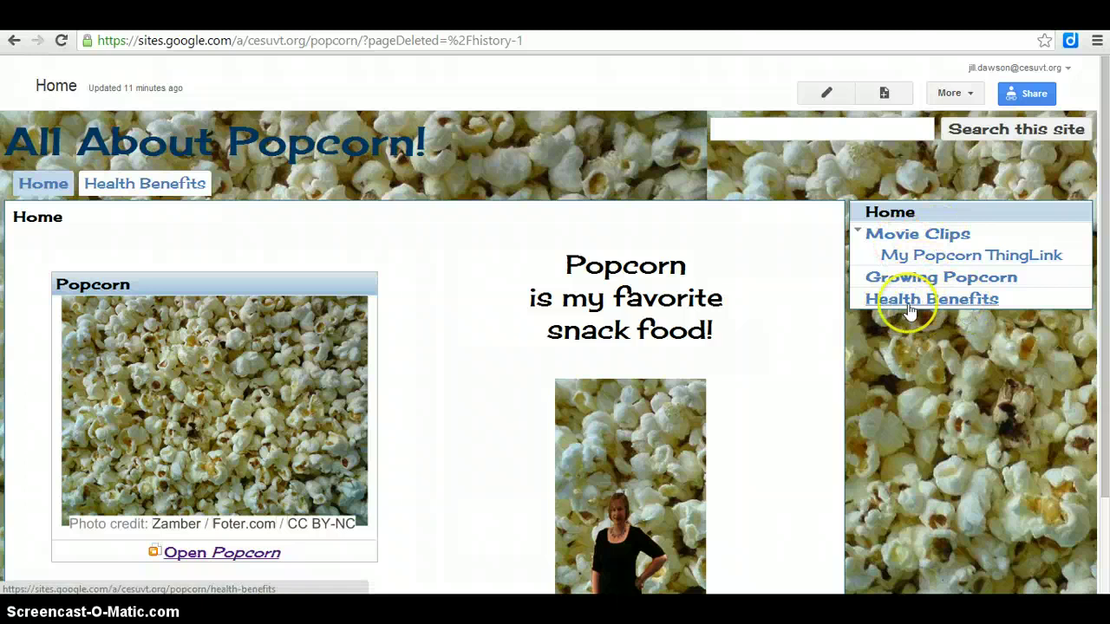
pyautogui.click(973, 95)
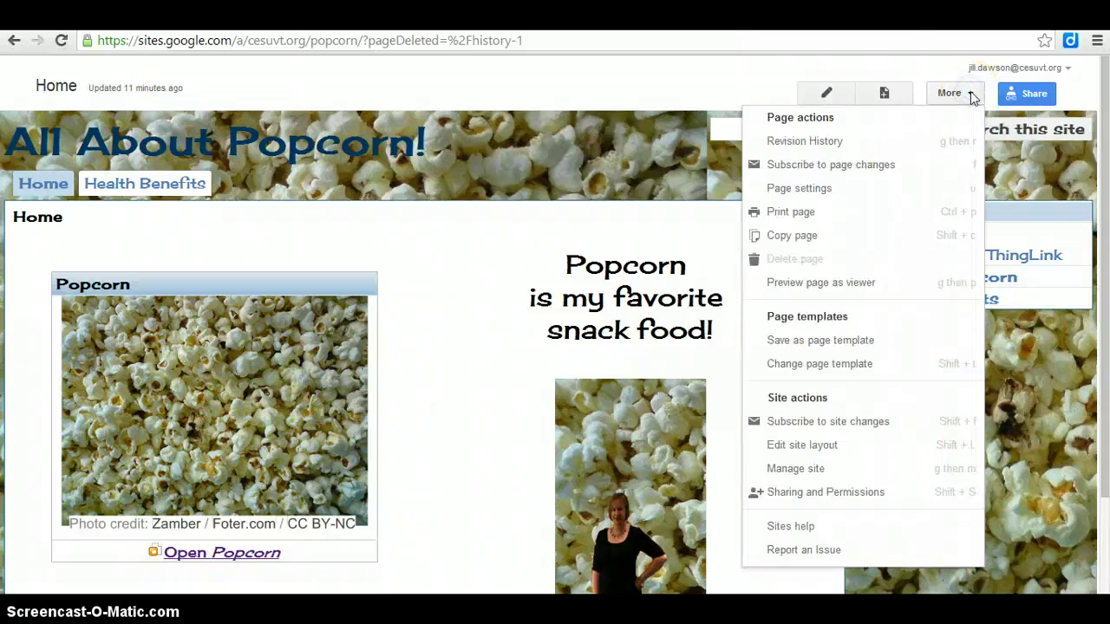
pyautogui.click(815, 445)
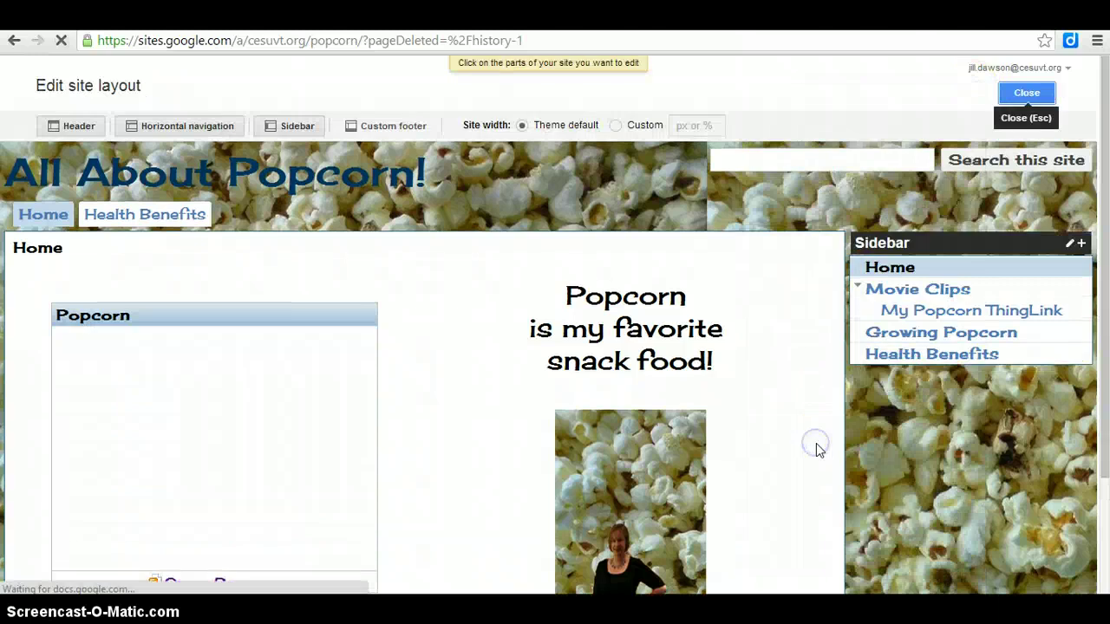
pyautogui.click(980, 274)
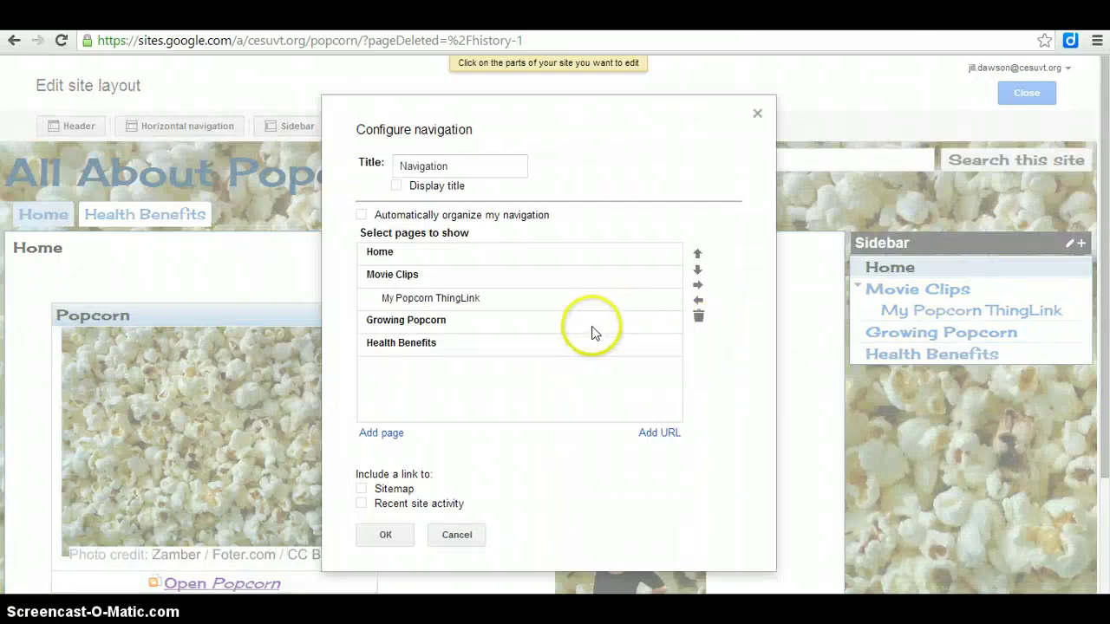
pyautogui.click(448, 329)
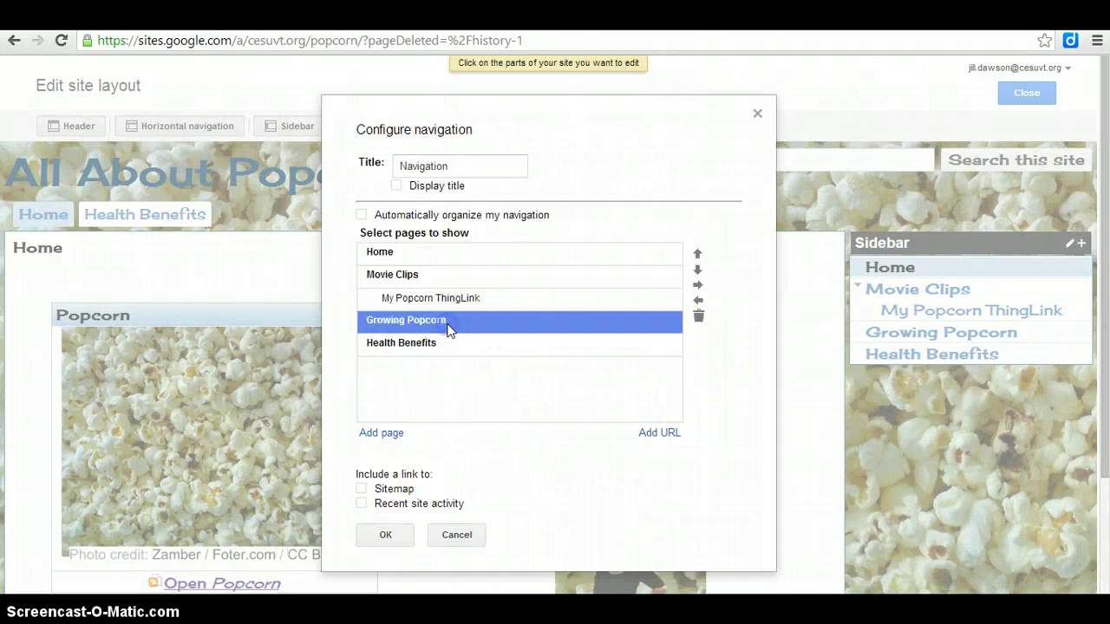
pyautogui.click(698, 316)
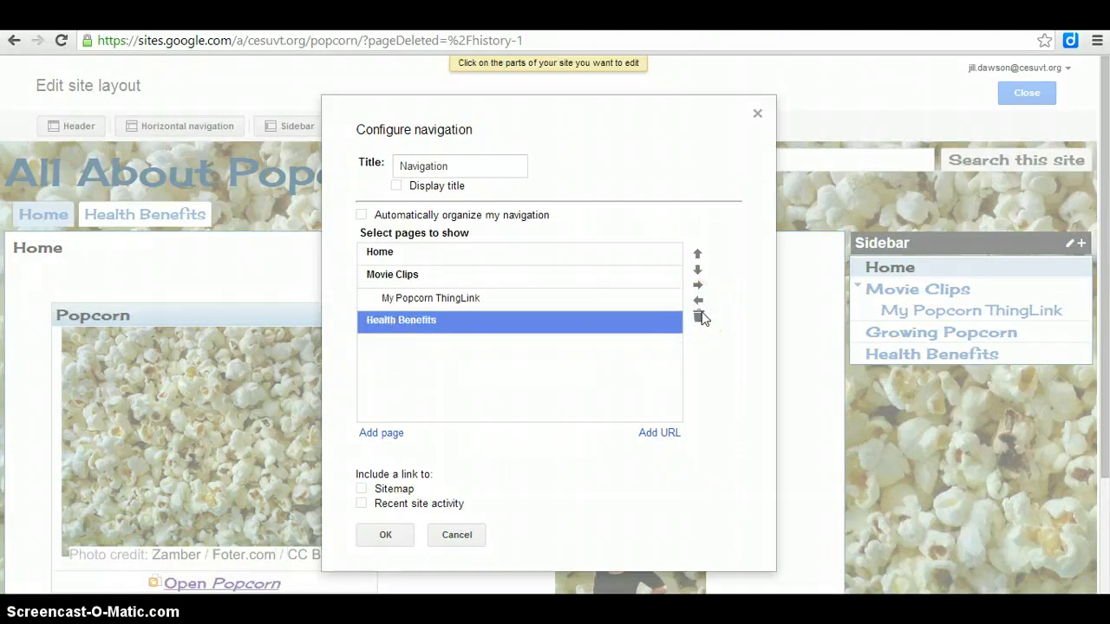
pyautogui.click(385, 535)
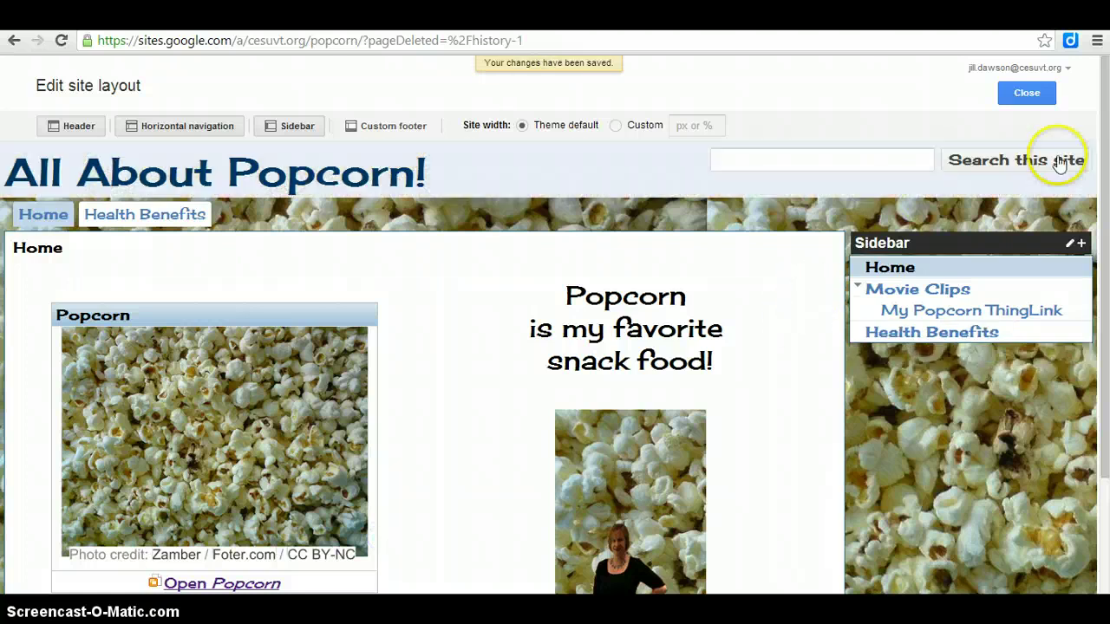
# Step: Add a Text item to the sidebar below the navigation links in Edit site layout
pyautogui.click(1027, 93)
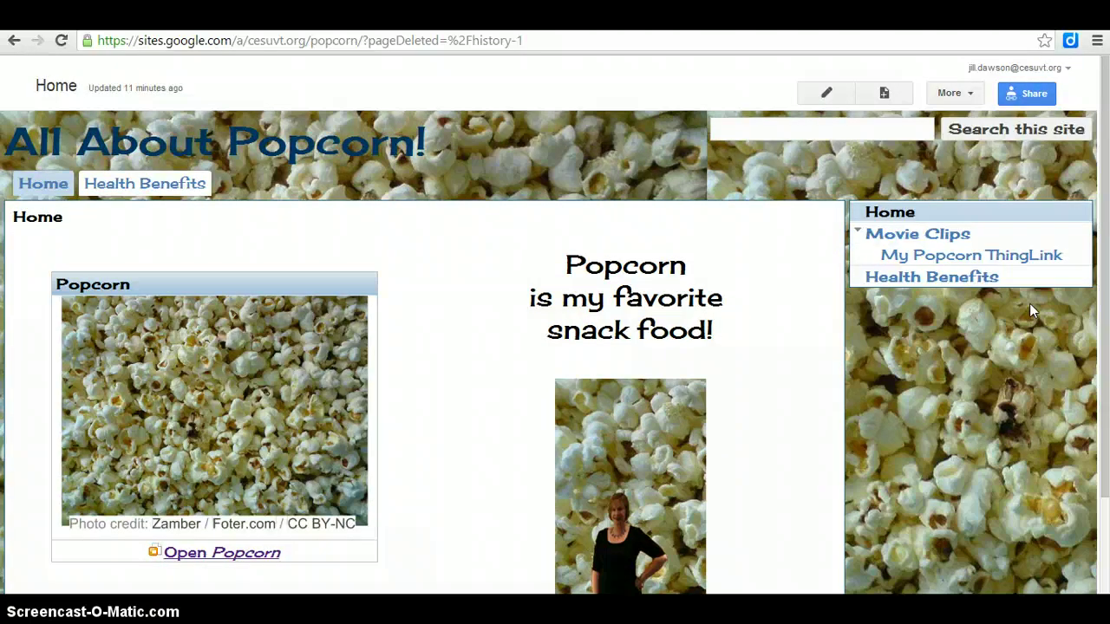
pyautogui.click(970, 96)
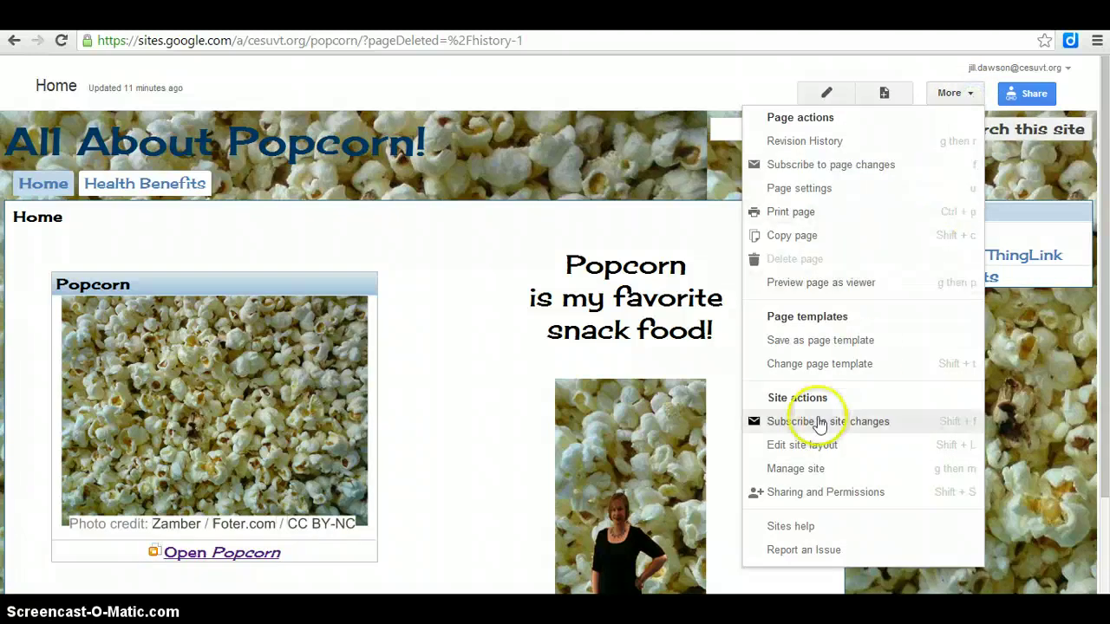
pyautogui.click(806, 452)
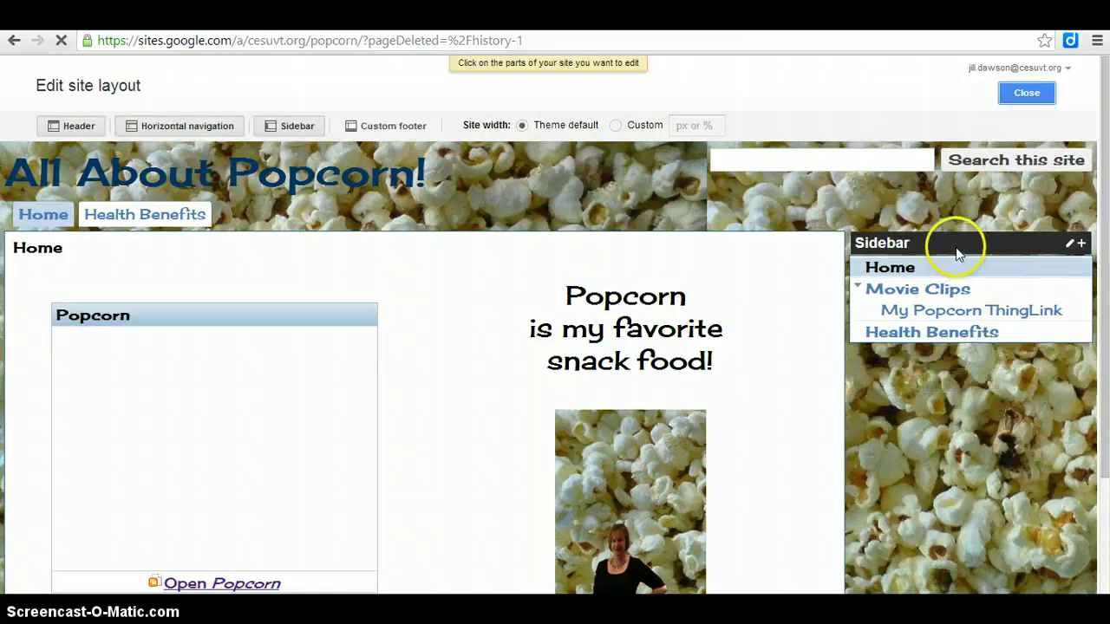
pyautogui.click(1083, 243)
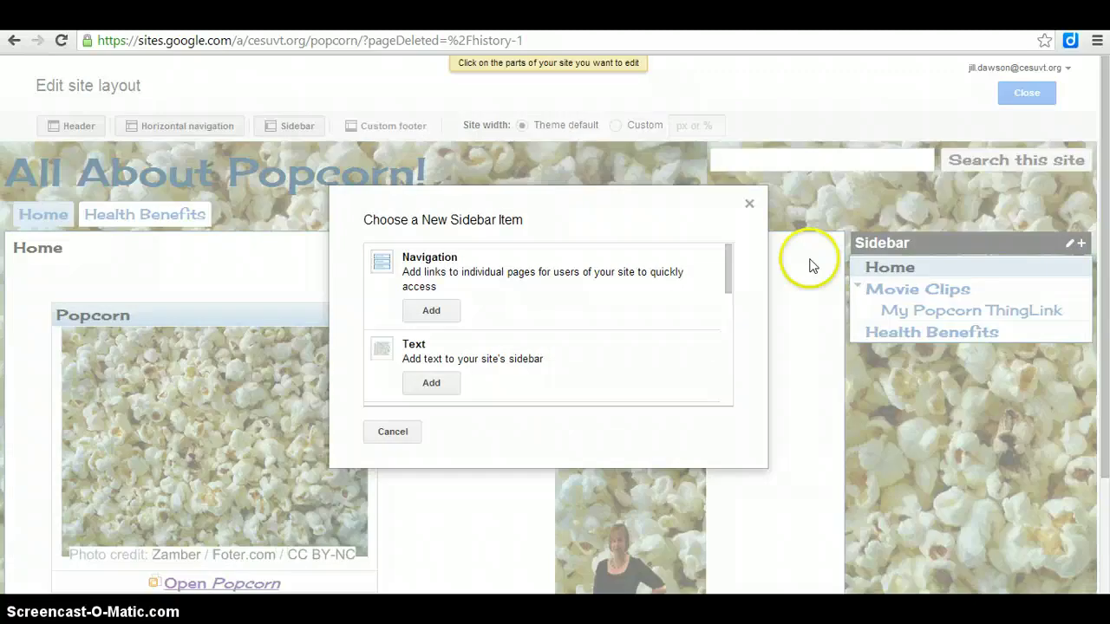
pyautogui.click(380, 349)
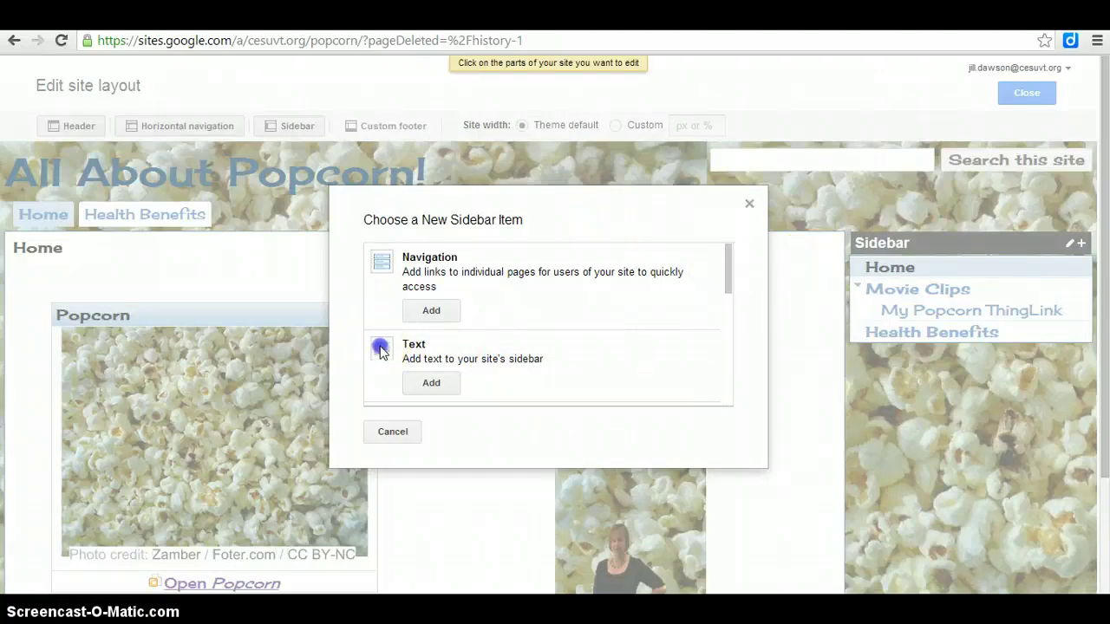
pyautogui.click(425, 387)
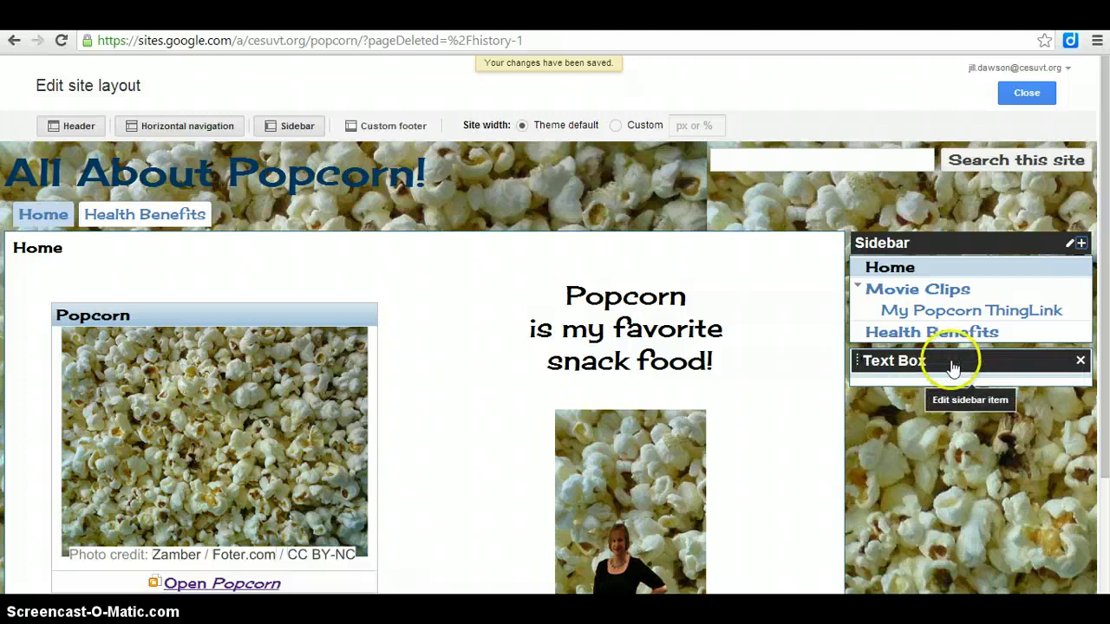
# Step: Title the sidebar text box 'Popcorn Makes Me Happy!' with 'Movie Clips' as content, and save
pyautogui.click(951, 364)
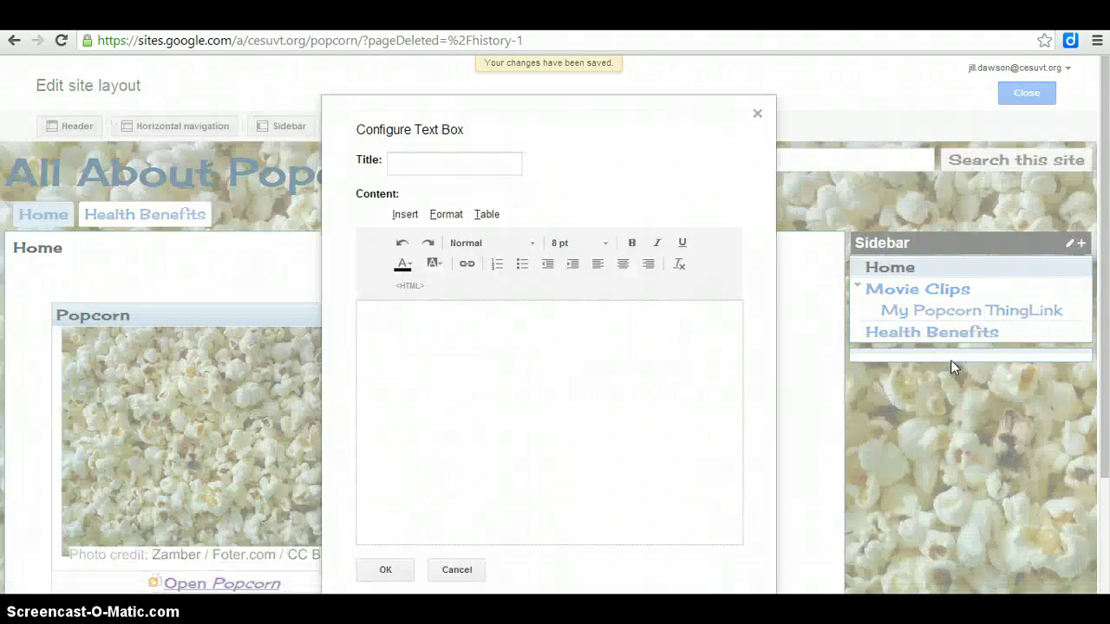
pyautogui.click(451, 162)
pyautogui.write('Popcorn Makes Me Ha')
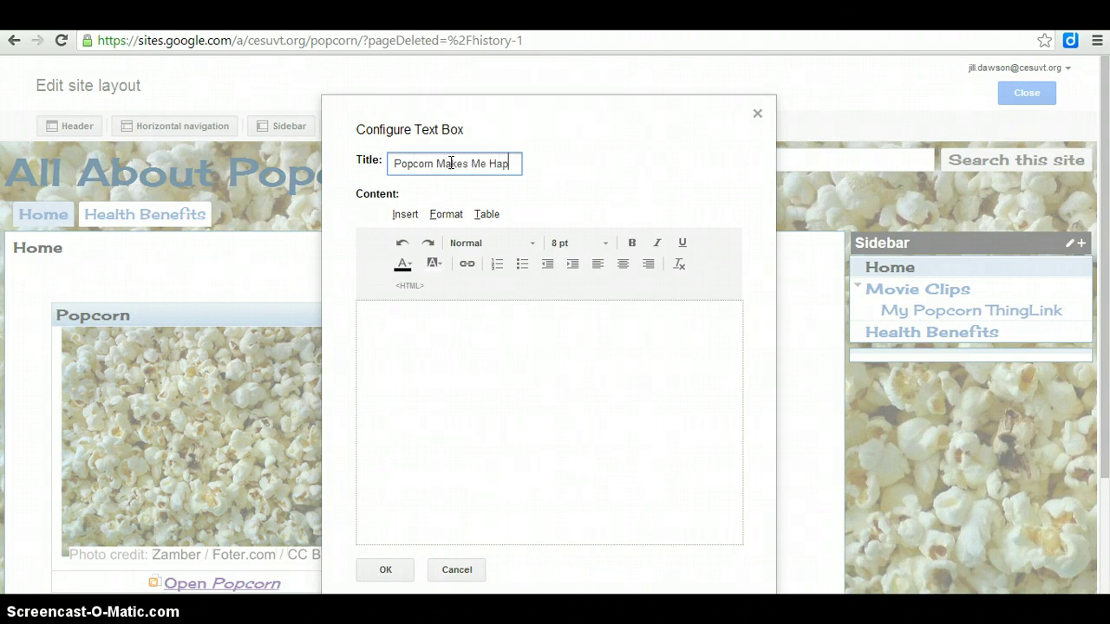
pyautogui.write('py!')
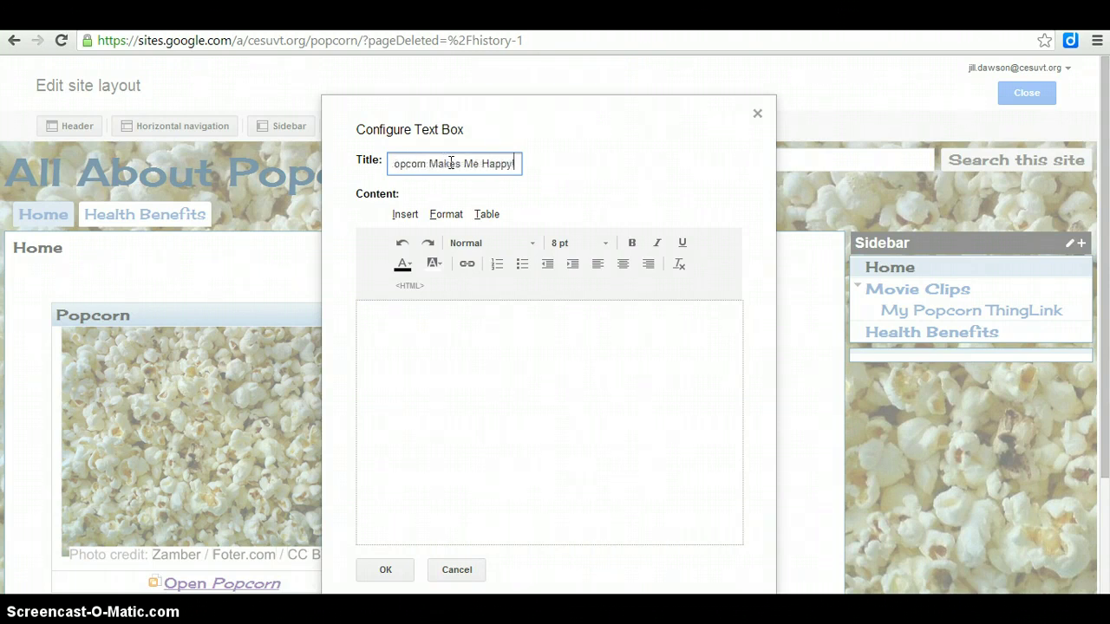
pyautogui.click(514, 321)
pyautogui.write('Movie Clips')
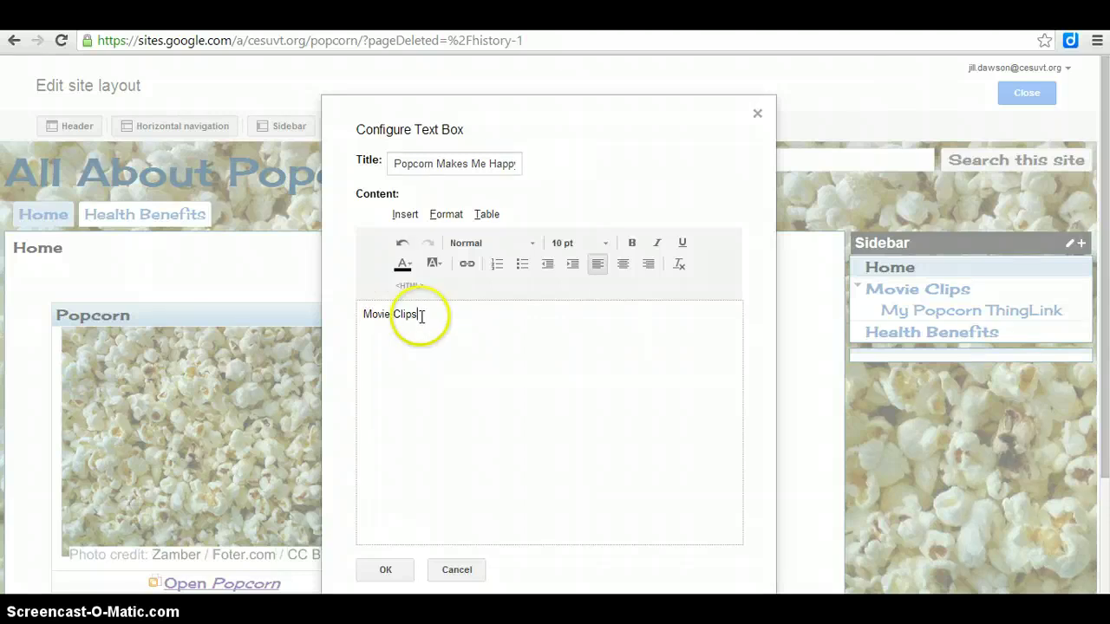
pyautogui.moveTo(420, 315); pyautogui.dragTo(378, 315)
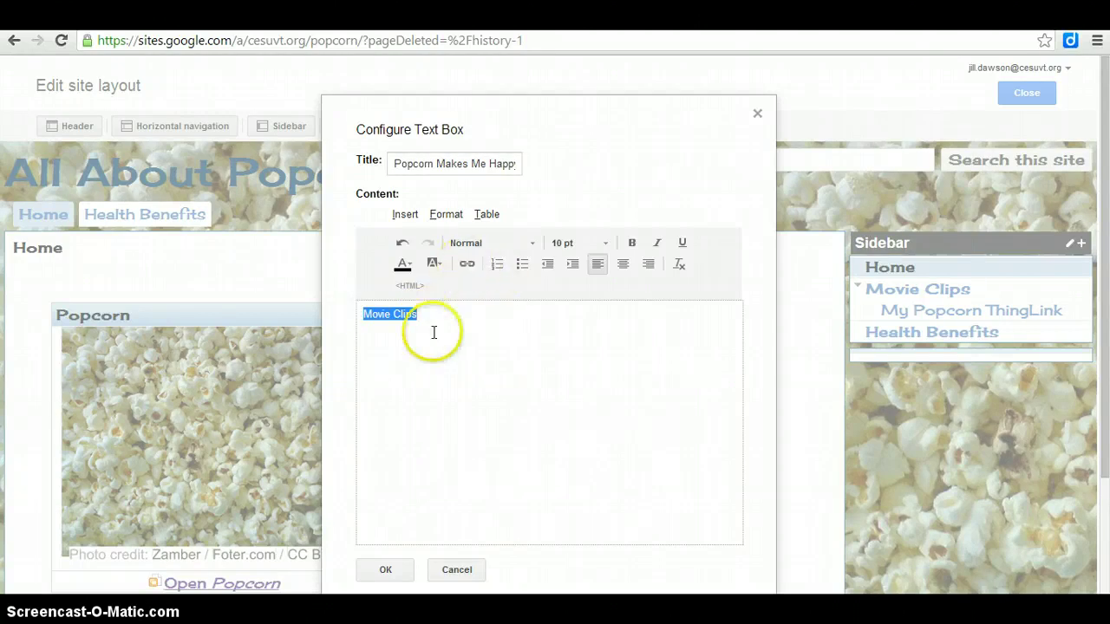
pyautogui.click(384, 573)
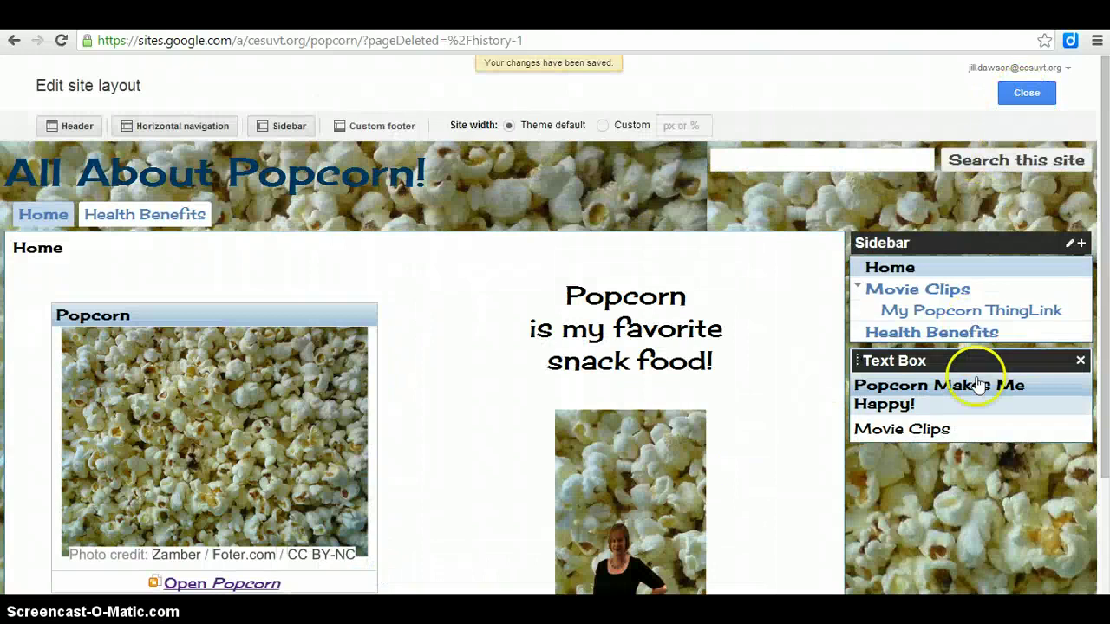
# Step: Close layout editing and scroll the home page to check the new 'Popcorn Makes Me Happy!' box
pyautogui.click(1025, 94)
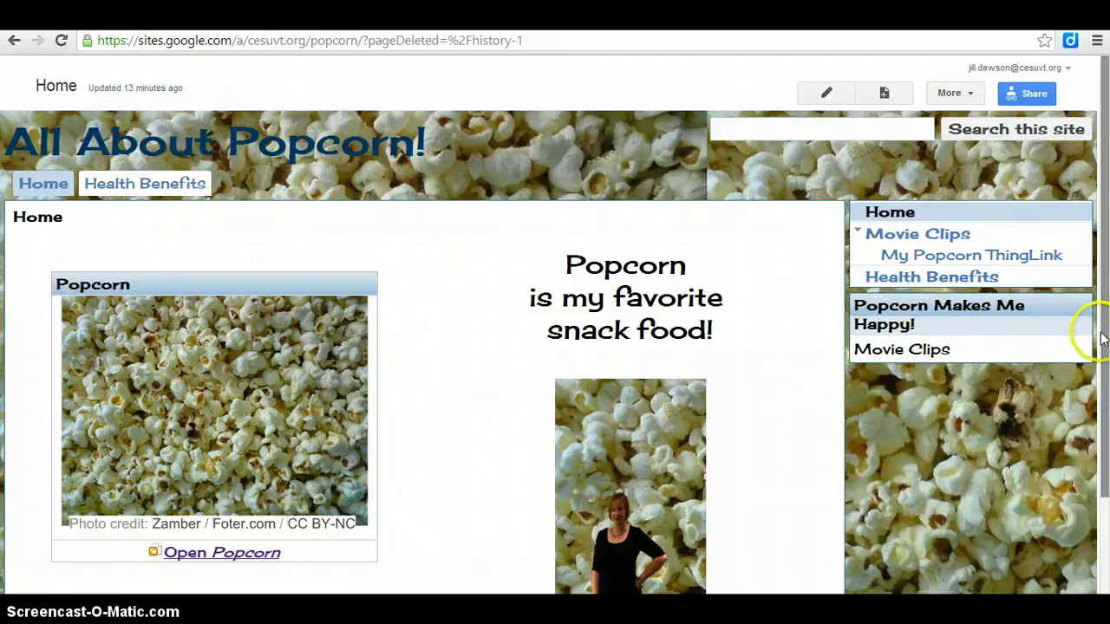
pyautogui.moveTo(1104, 338); pyautogui.dragTo(1101, 259)
pyautogui.moveTo(1105, 438); pyautogui.dragTo(1090, 257)
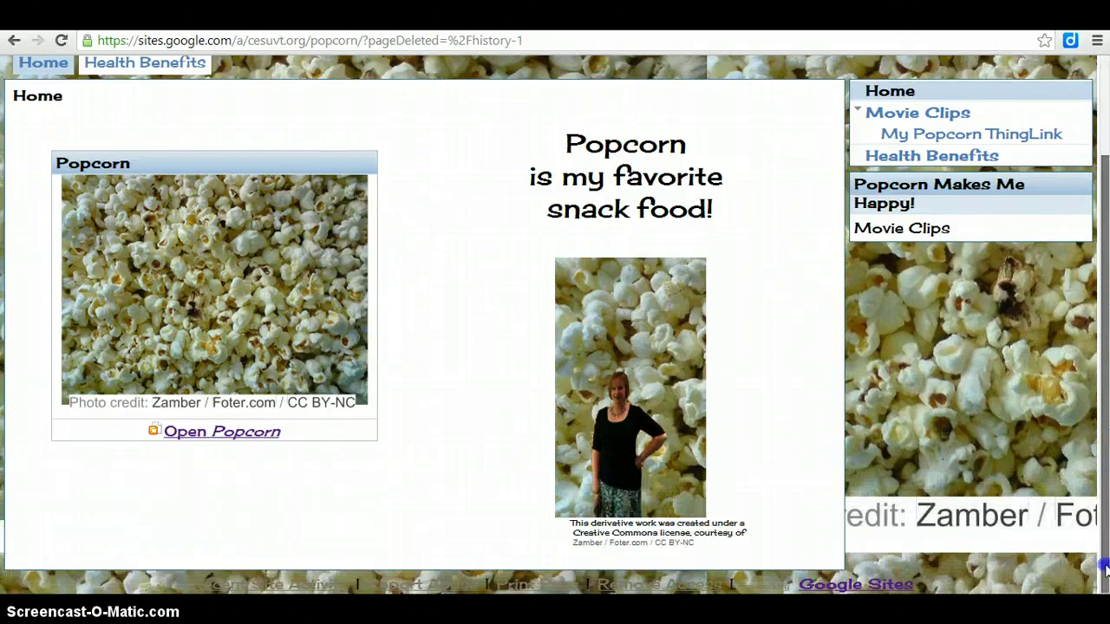